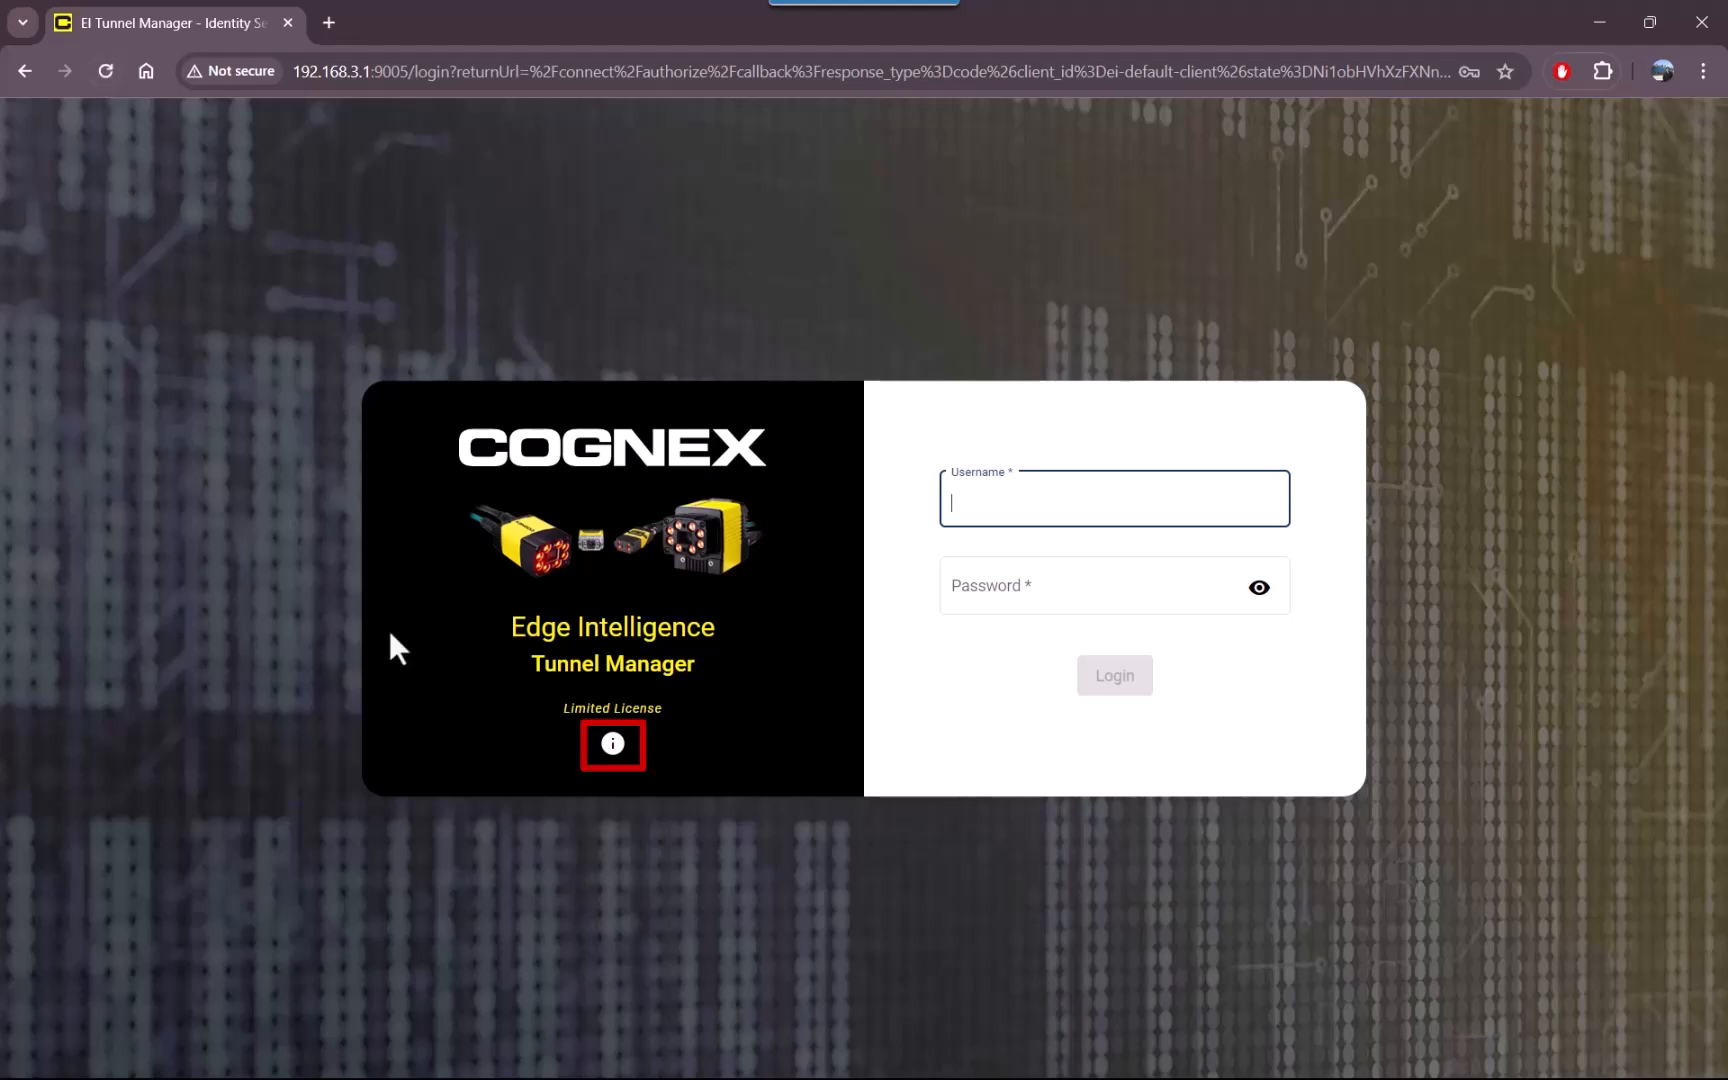
View the device's About information, and log in with the username cognex_engineer and the account password.
click(612, 745)
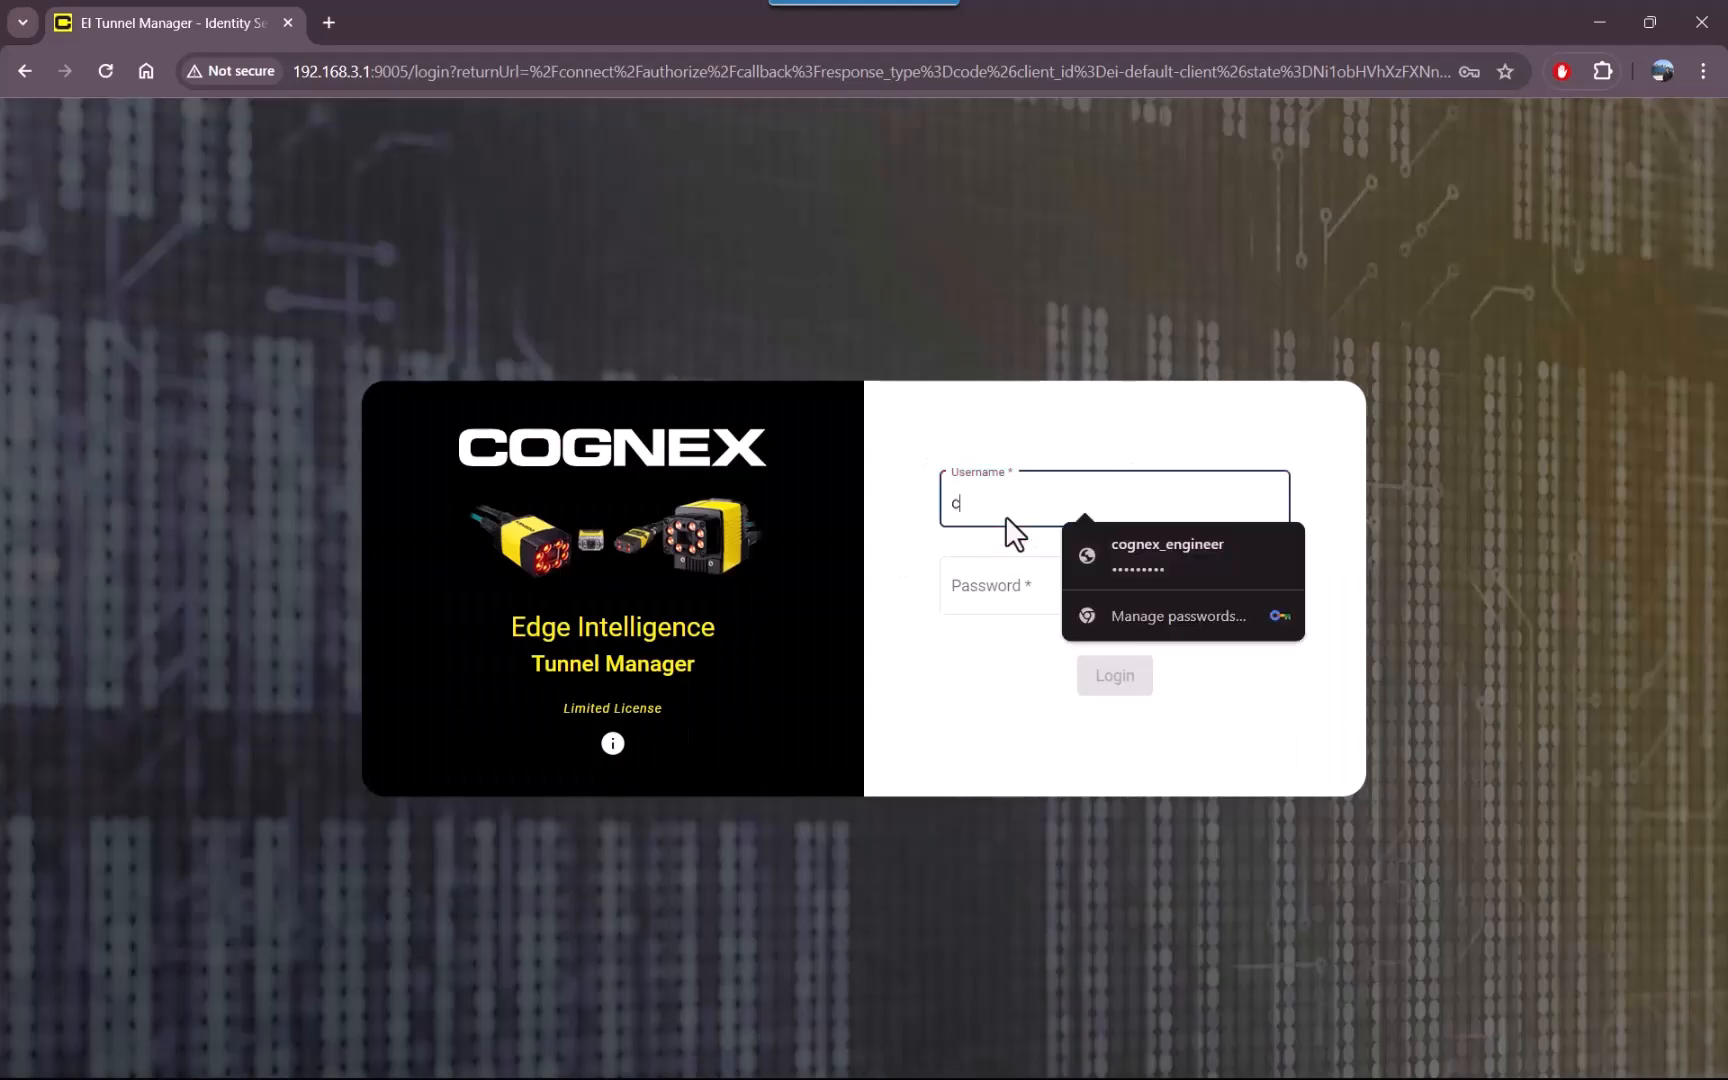
text(ognex_engineer)
key(Tab)
text(admin)
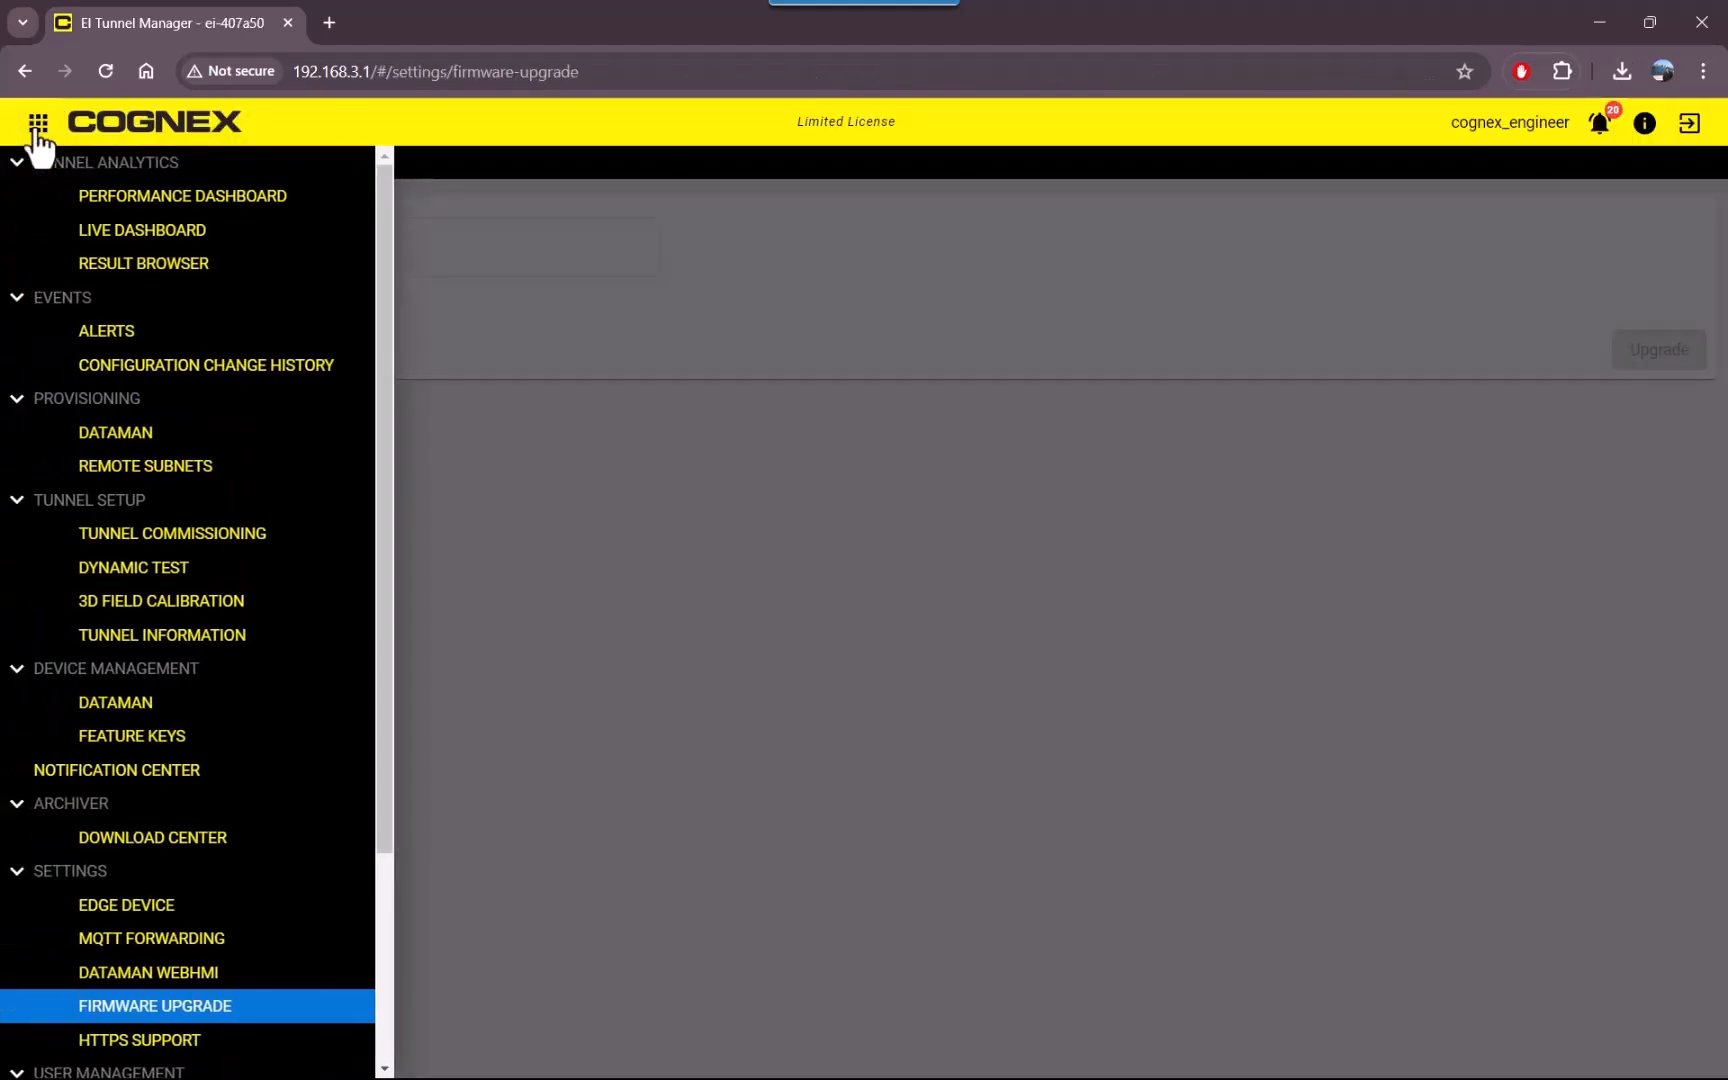
In Tunnel Commissioning, upload Tempe_Test_Tunnel_TSP.zip from the Desktop as the Tunnel Specification Package and proceed to commissioning.
click(165, 540)
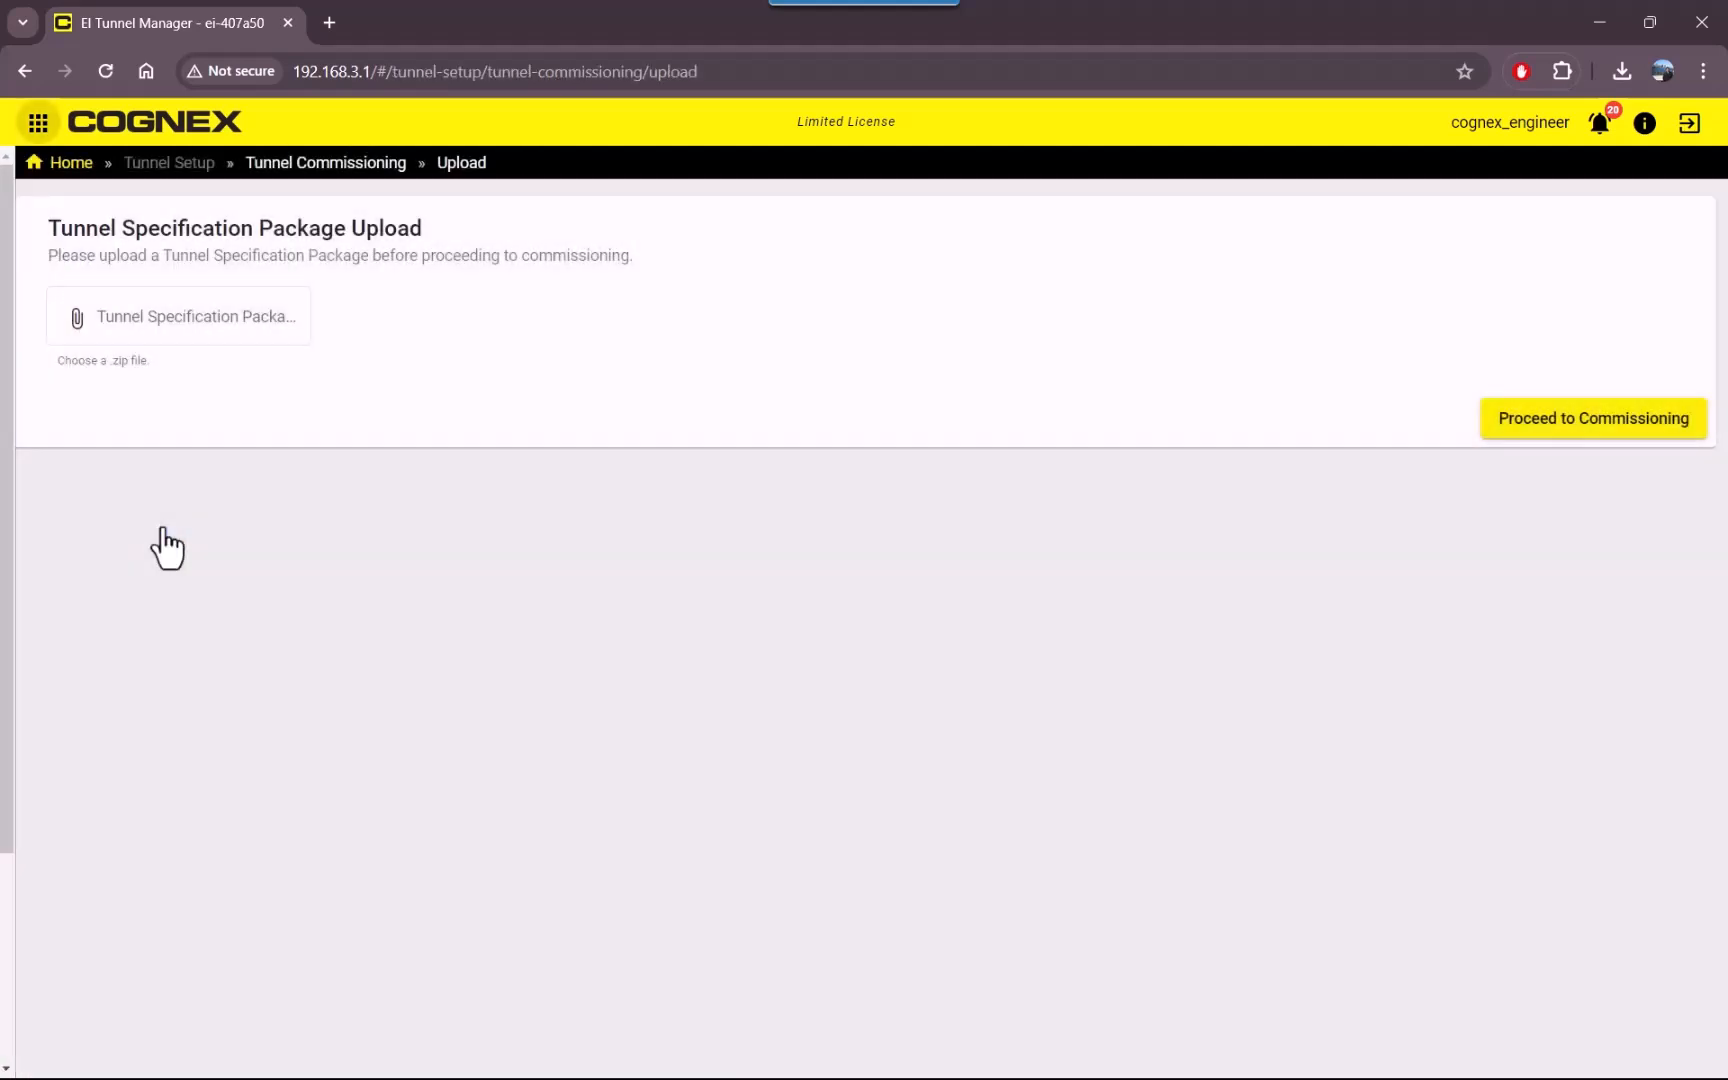
click(160, 340)
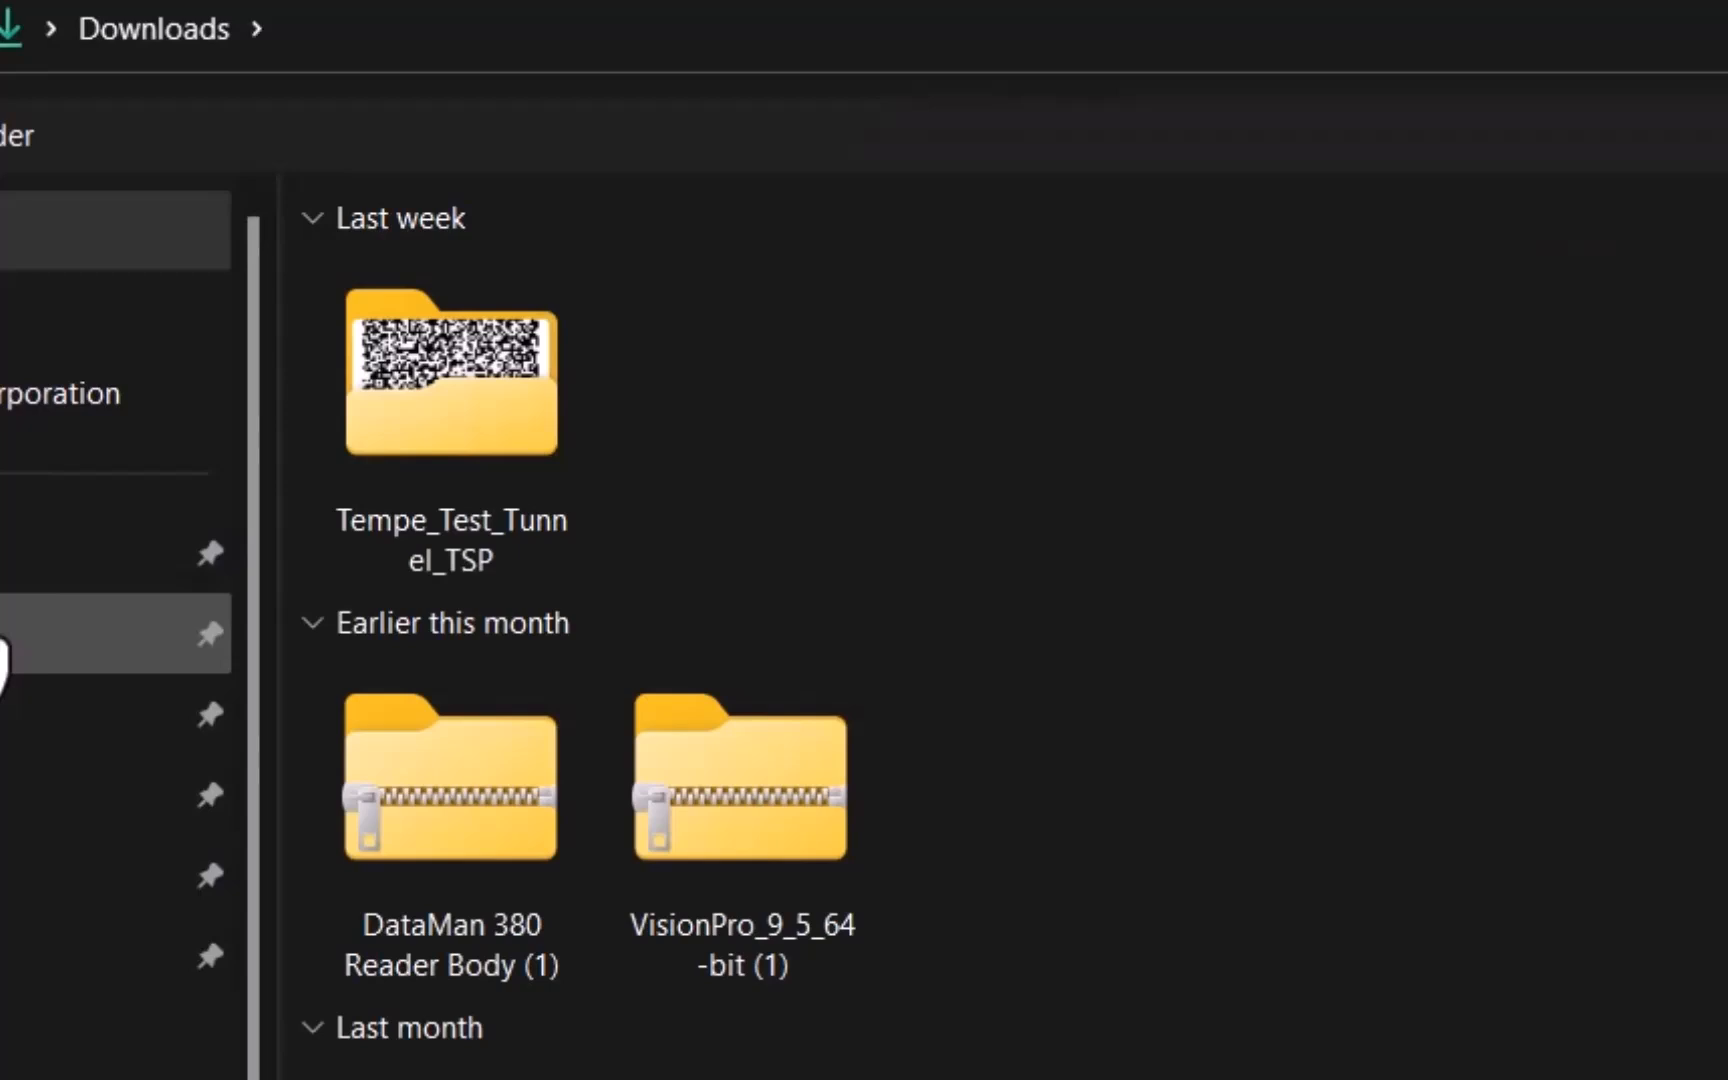
click(474, 428)
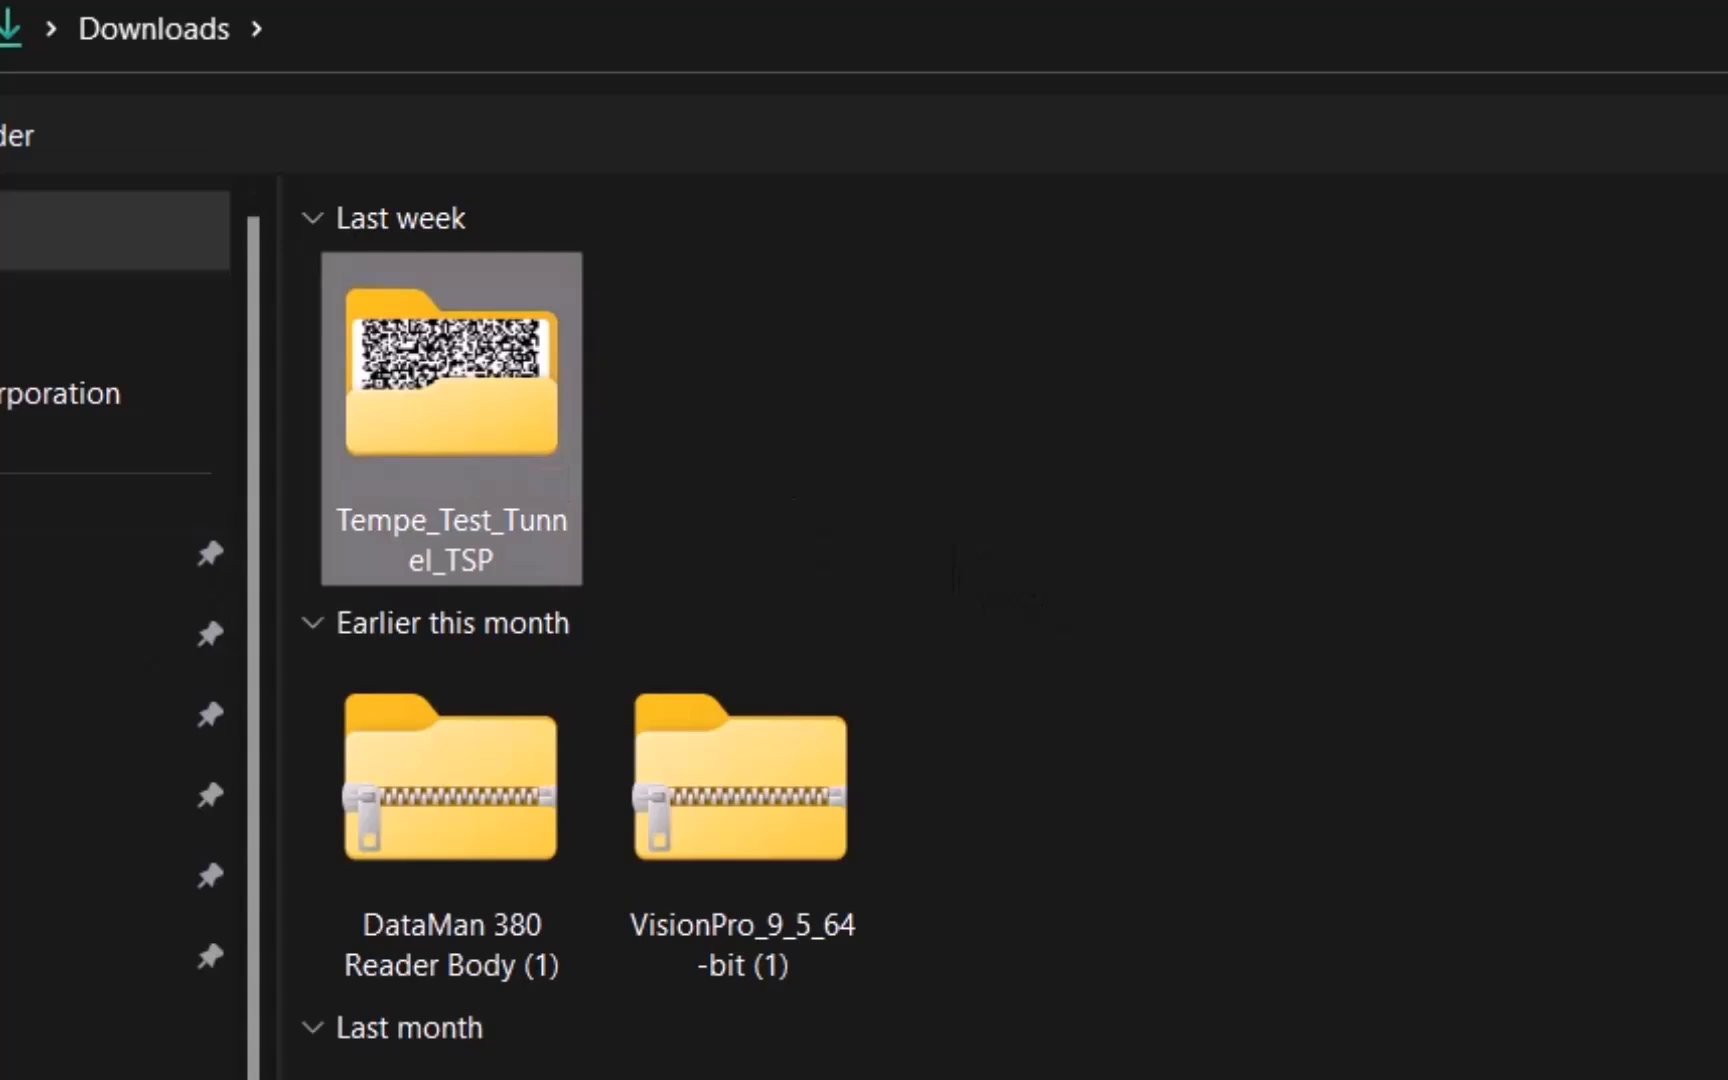
key(Return)
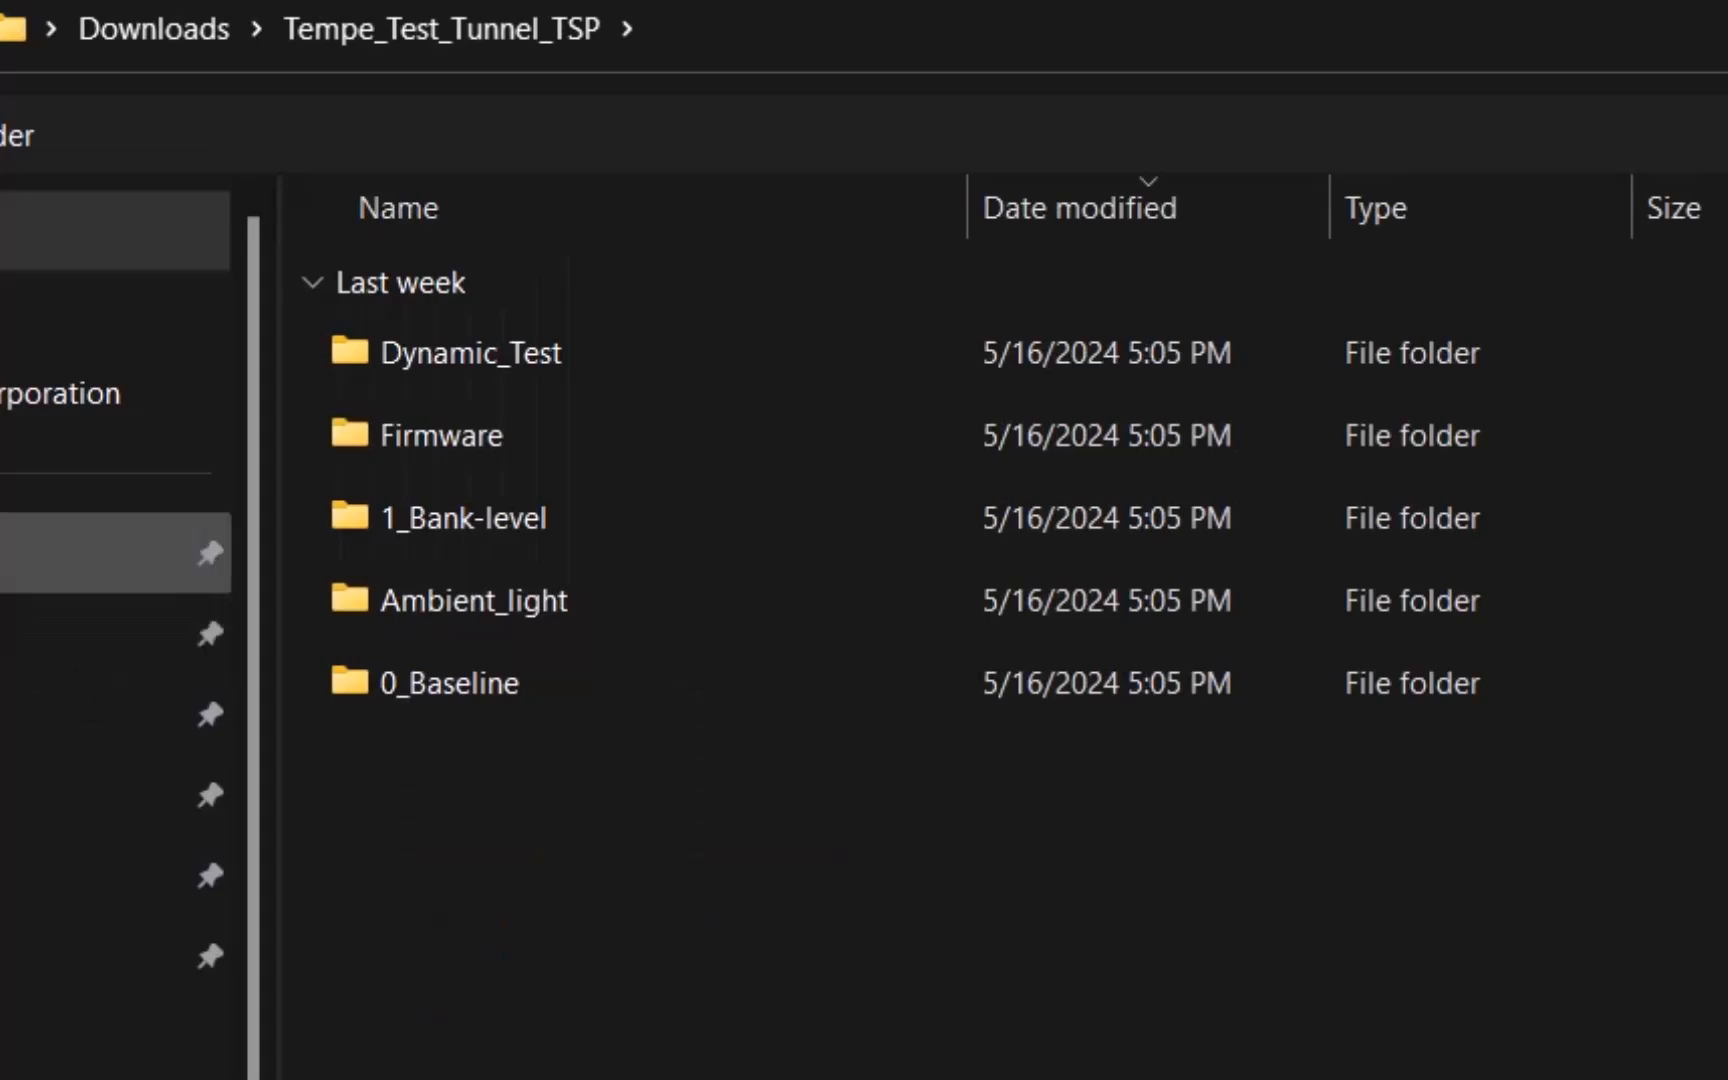
click(70, 553)
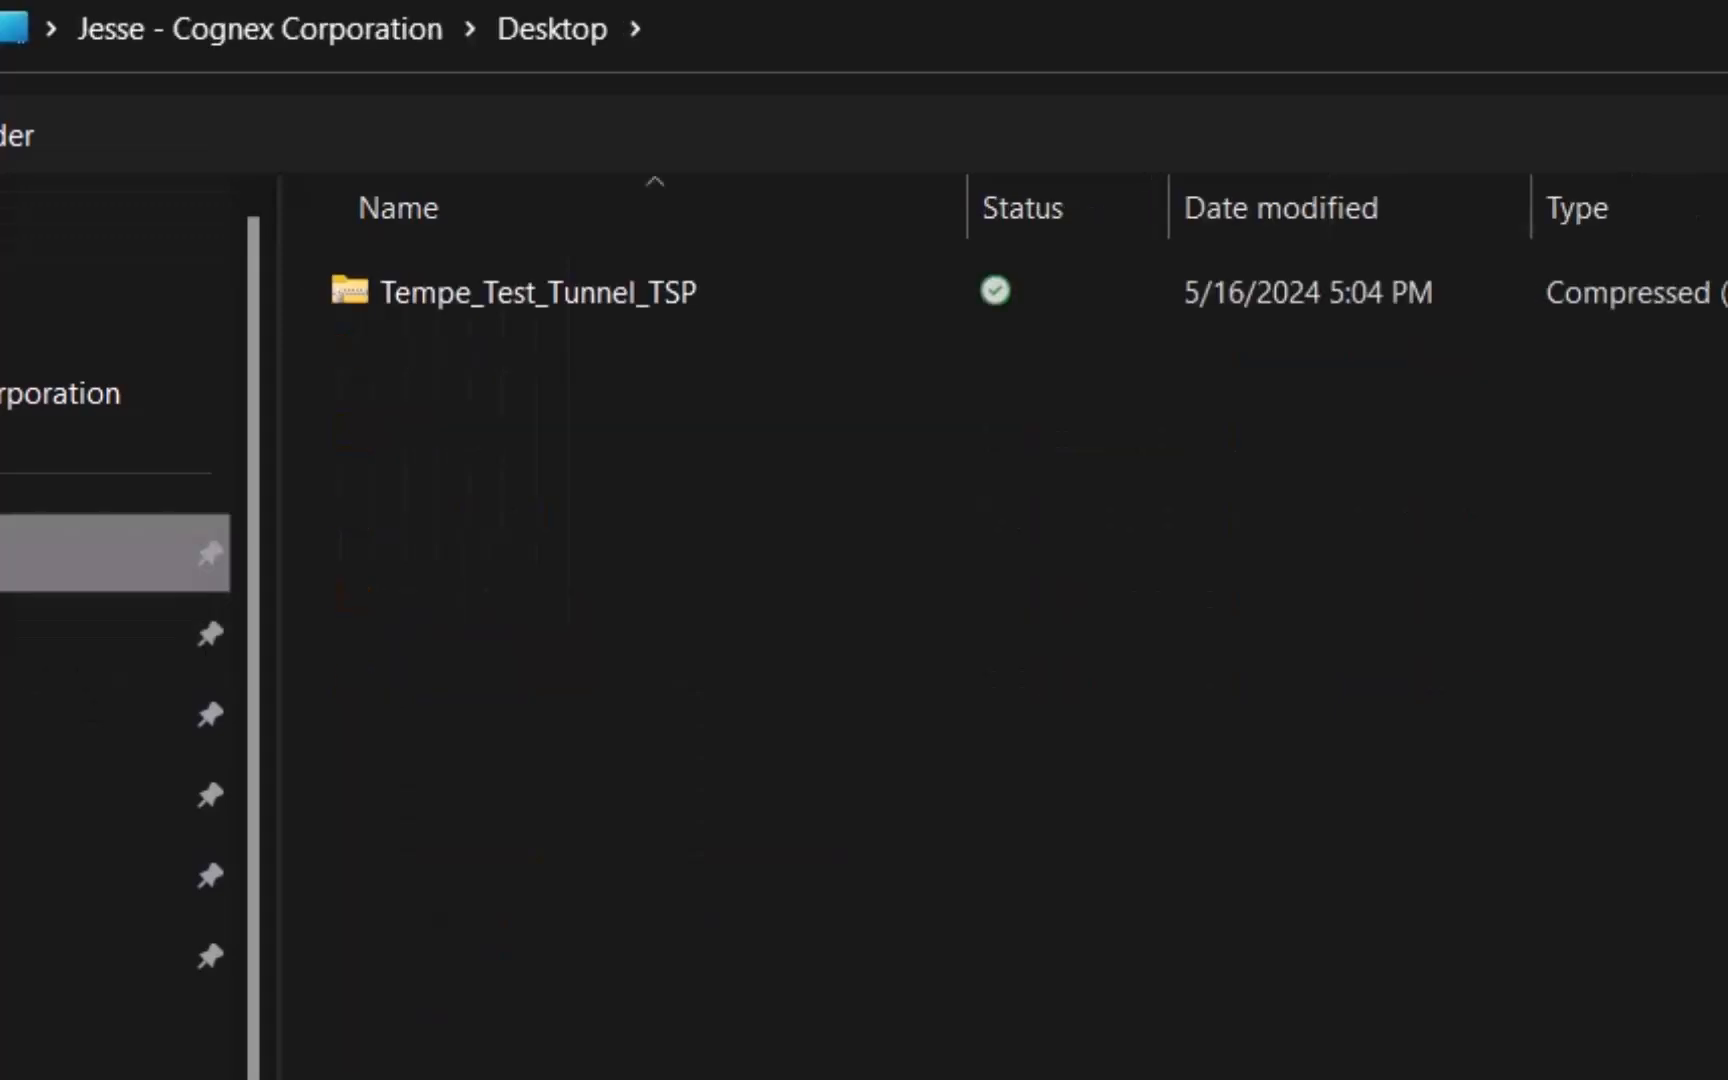
click(665, 296)
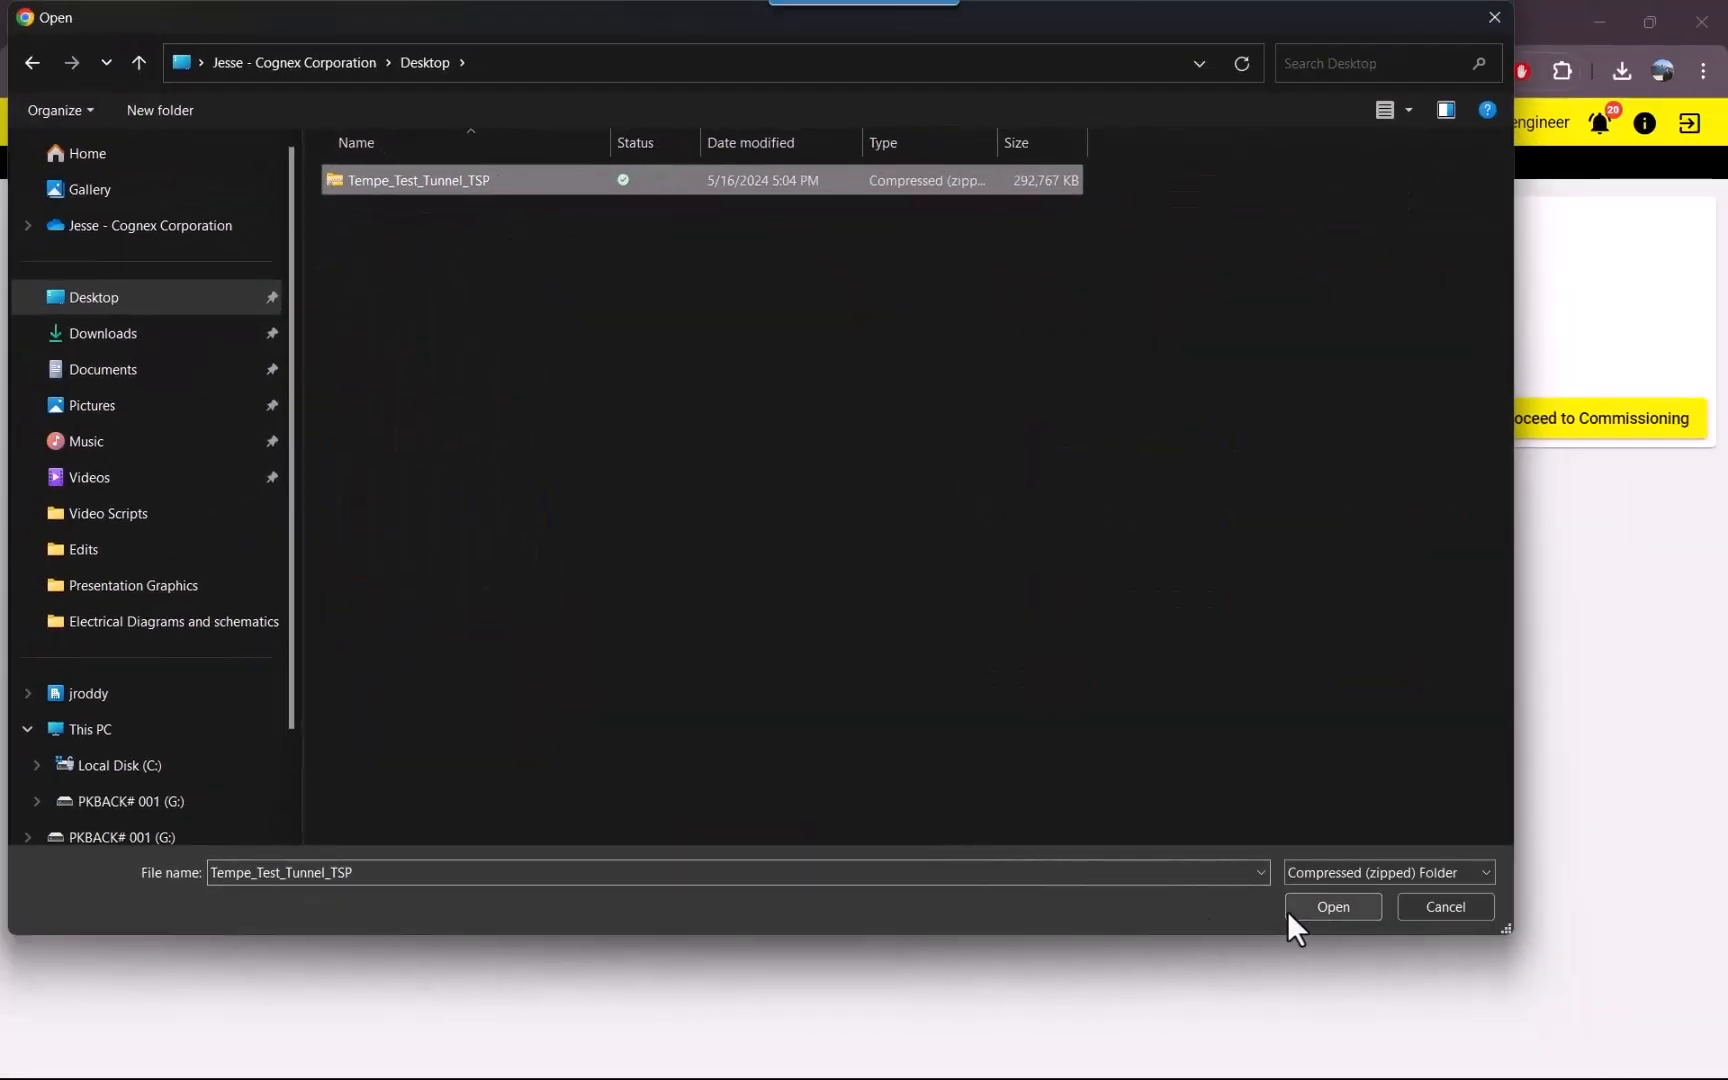
click(1353, 914)
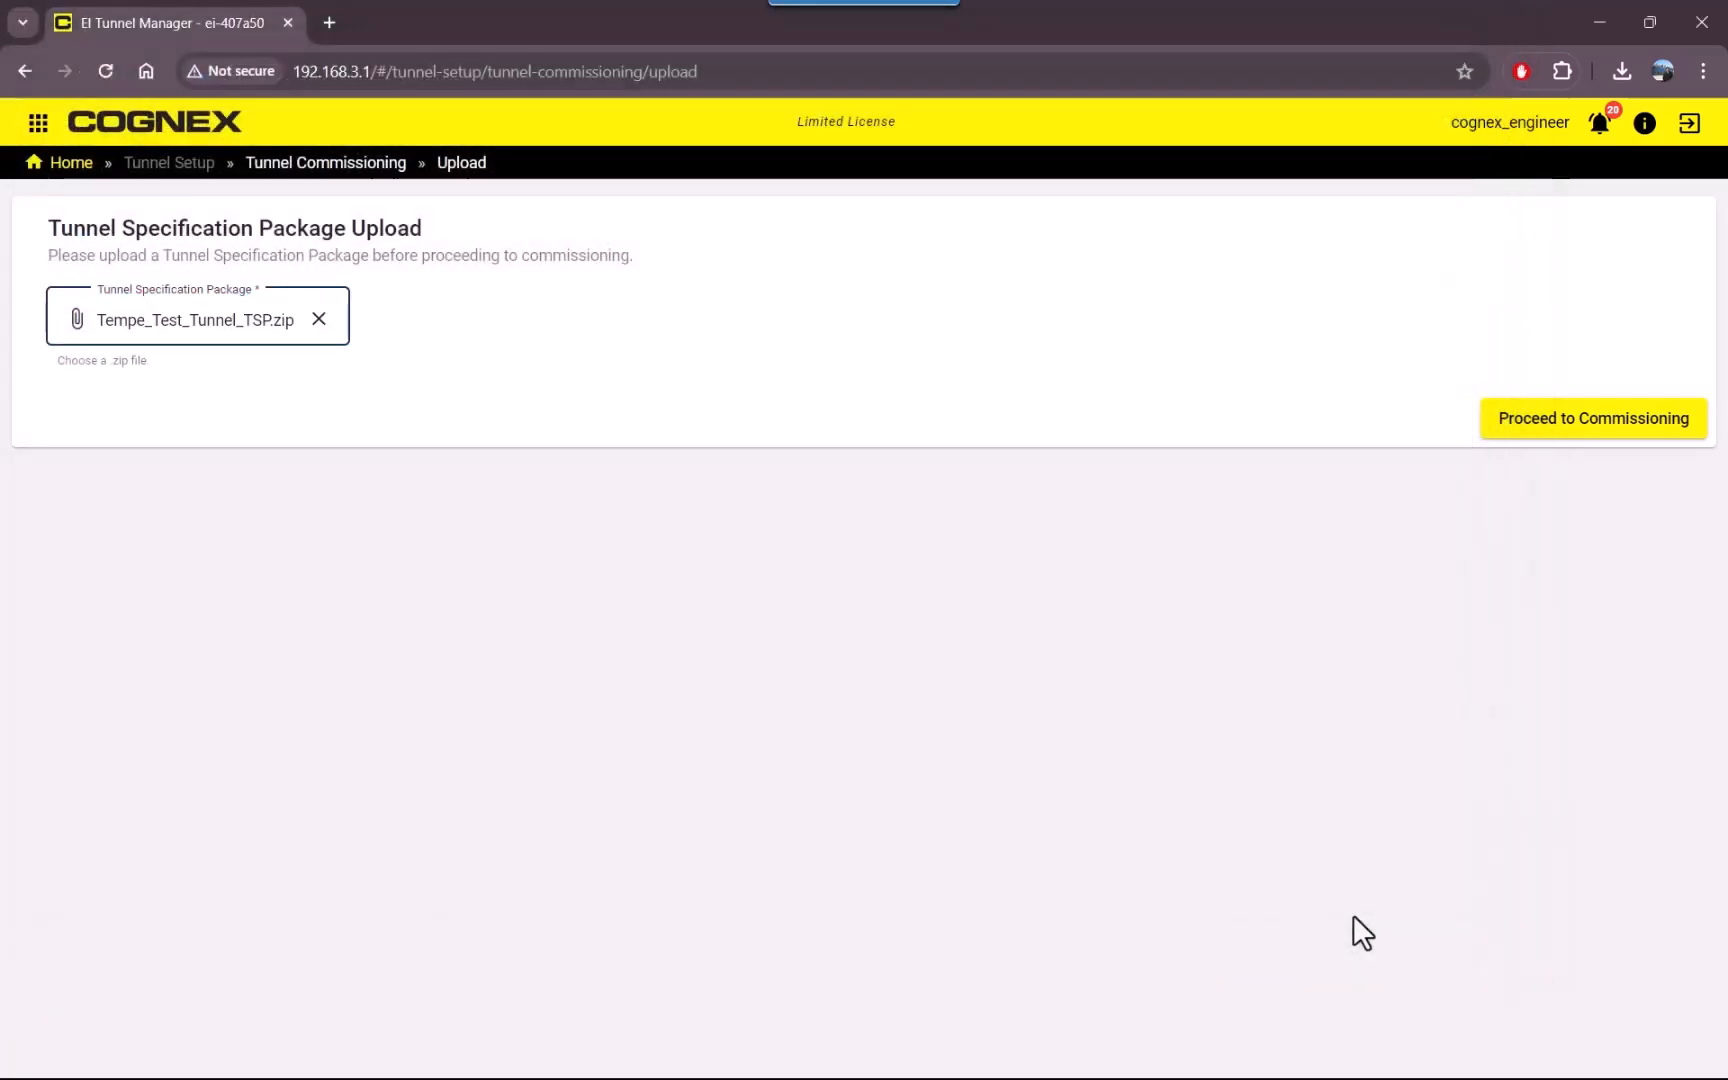
click(1561, 437)
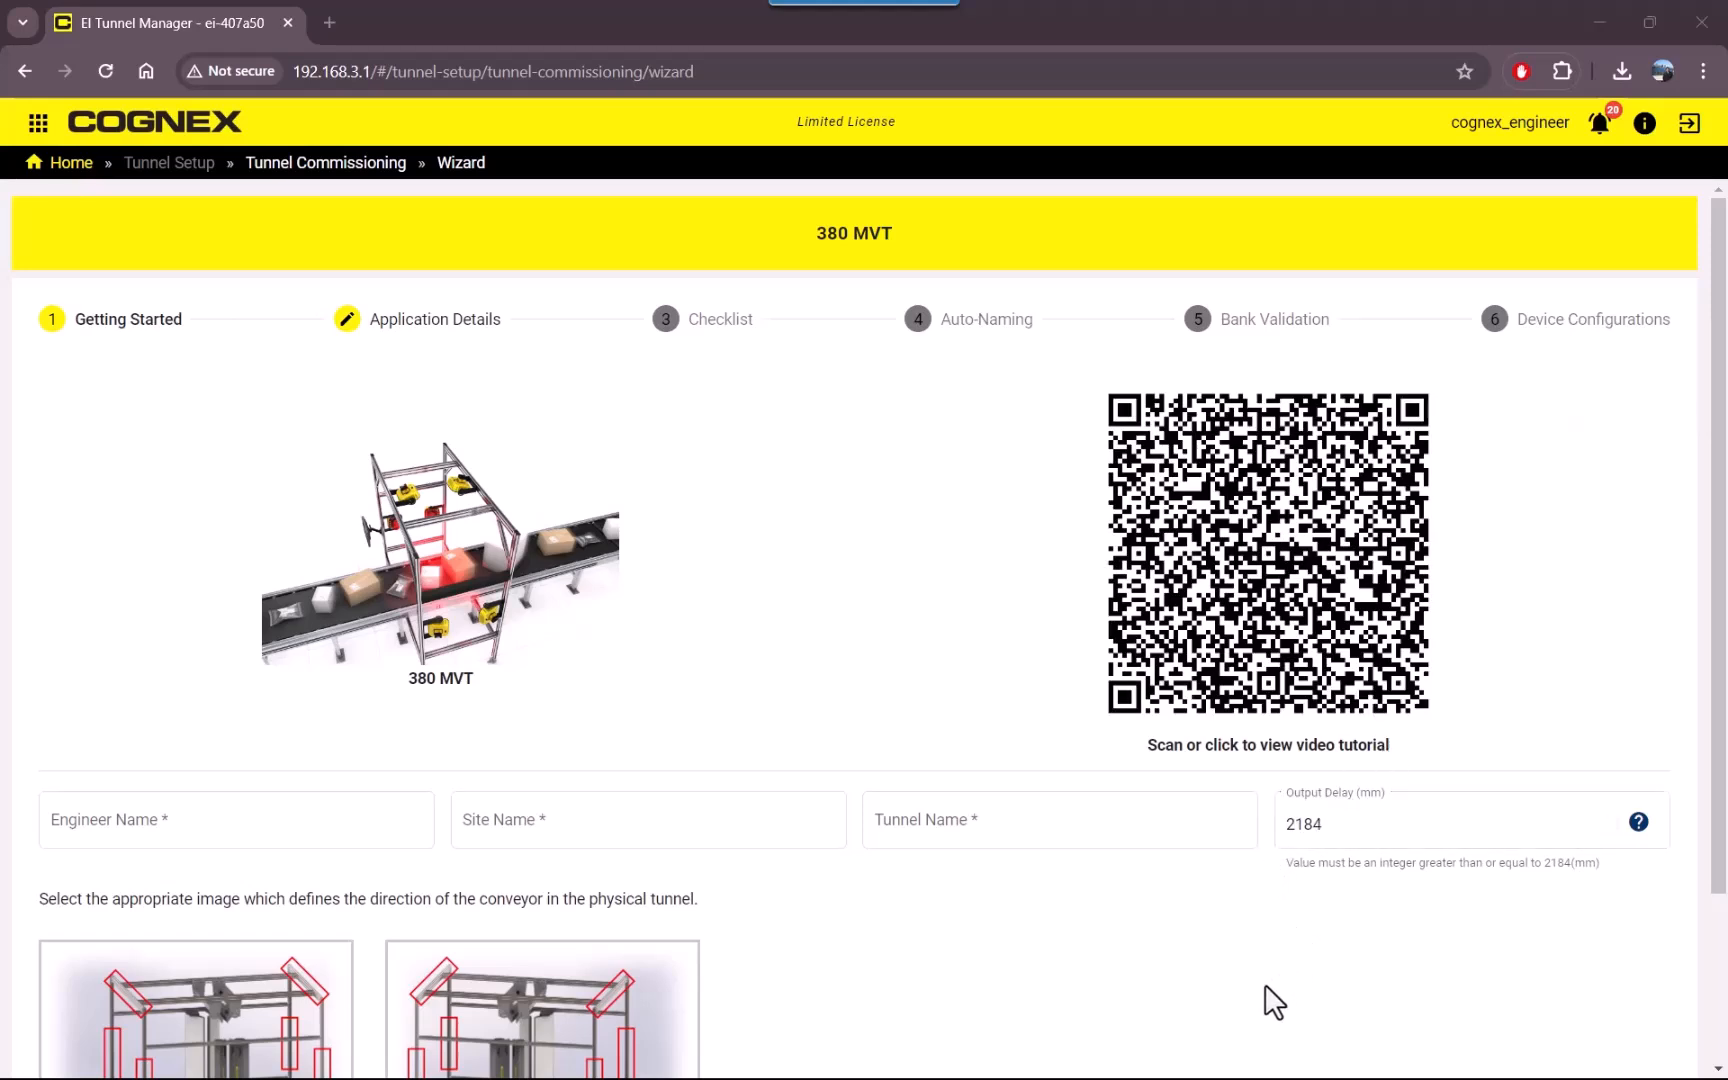
Enter "Cognex Engineer" as the engineer name in the Getting Started form.
scroll(590, 795, down, 1)
click(350, 703)
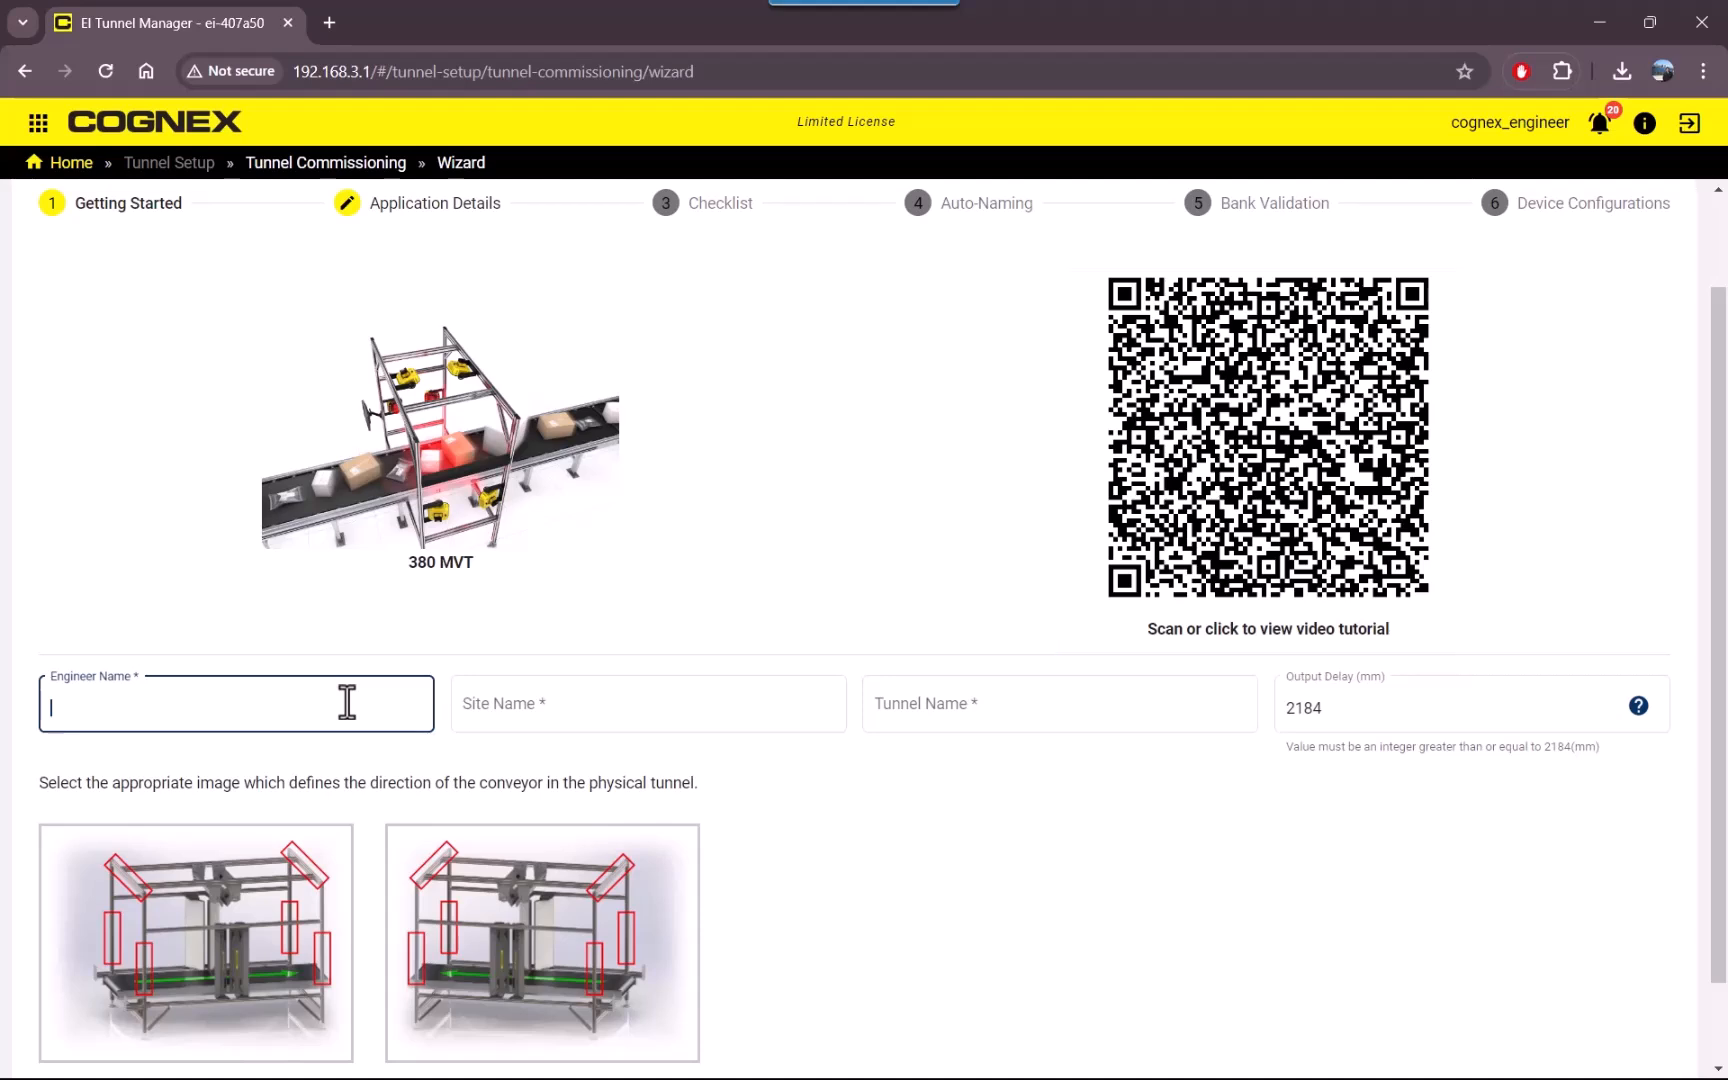
text(Cognex Enginn)
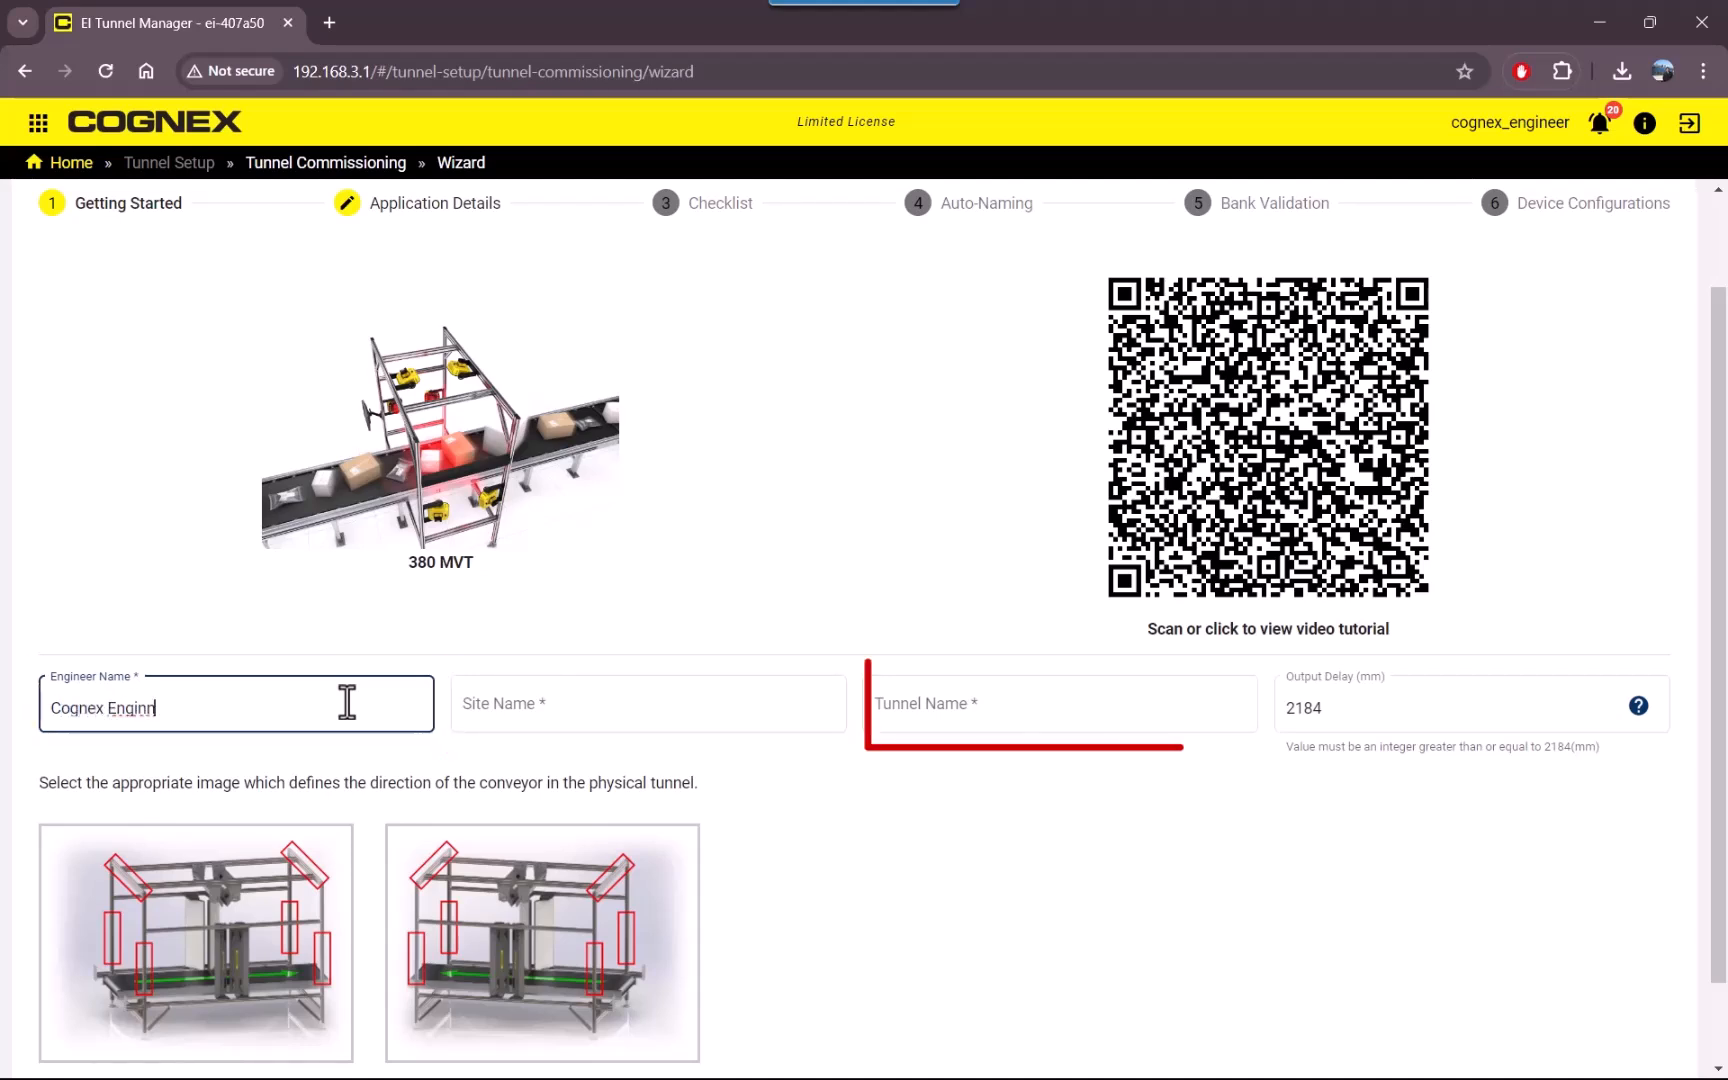
key(BackSpace)
text(eer)
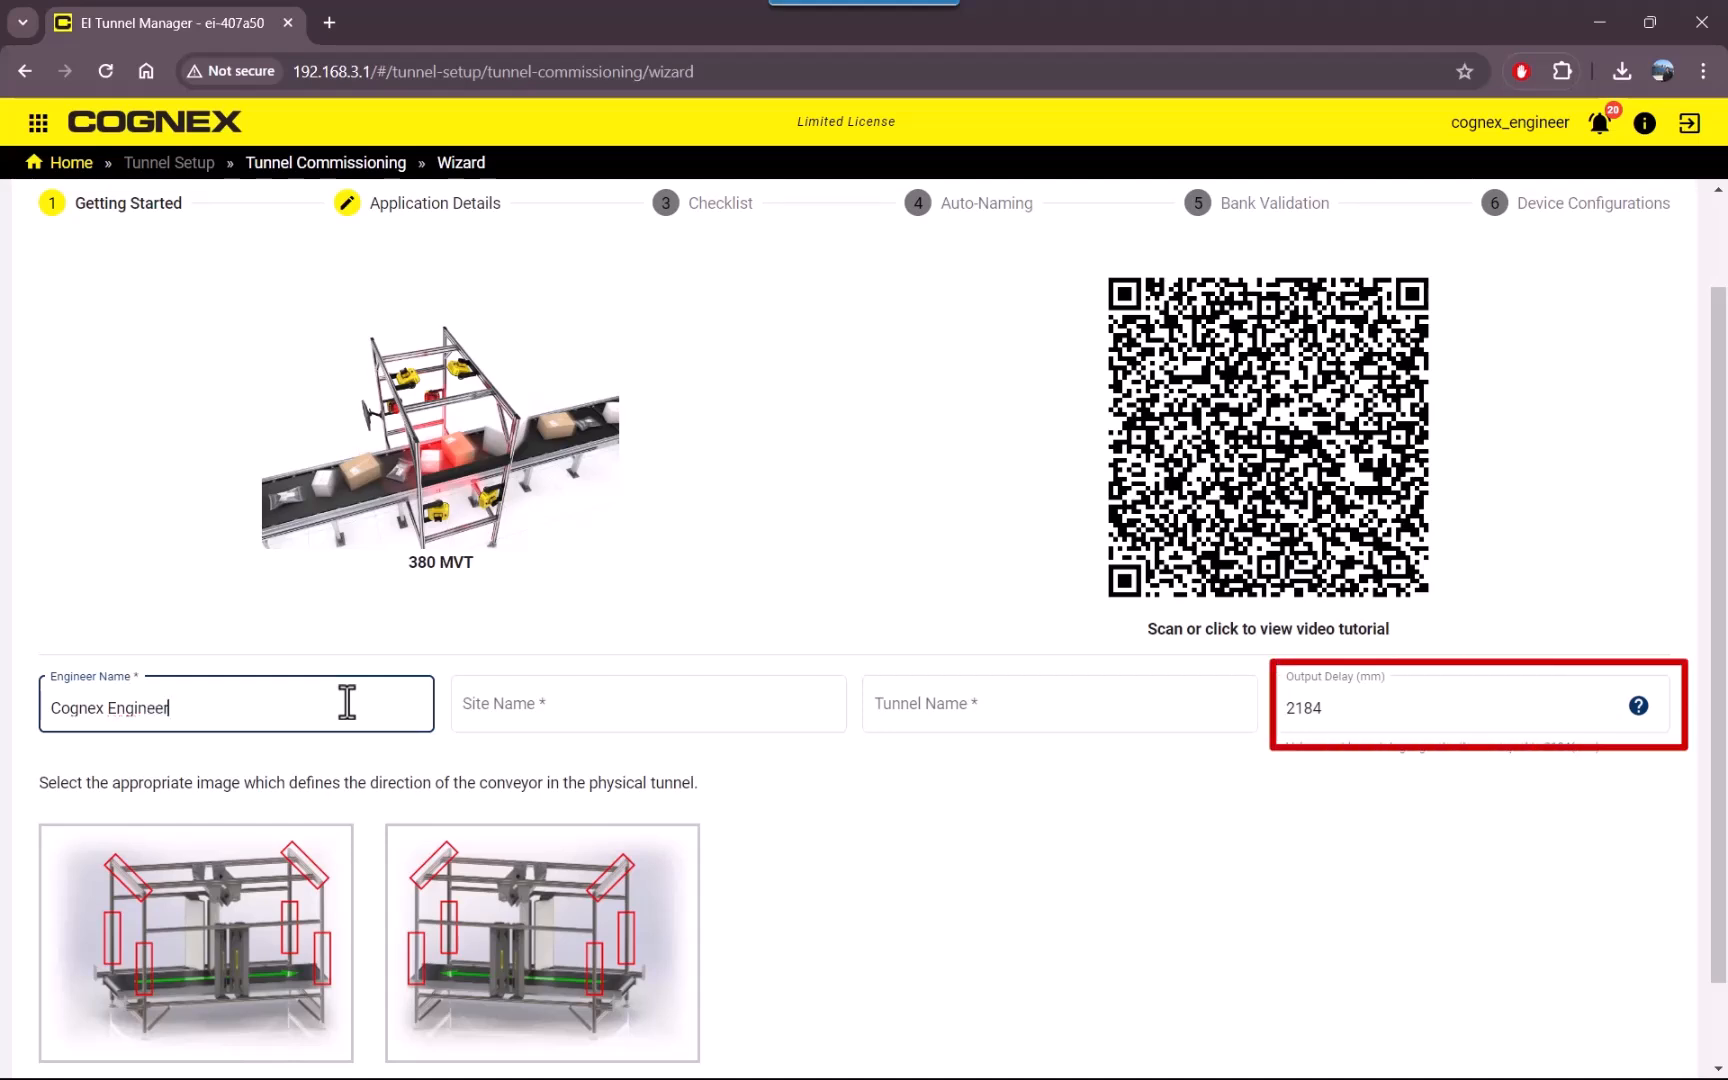
Set the site name to "Tempe Test Loop" and the tunnel name to "380MVT".
key(Tab)
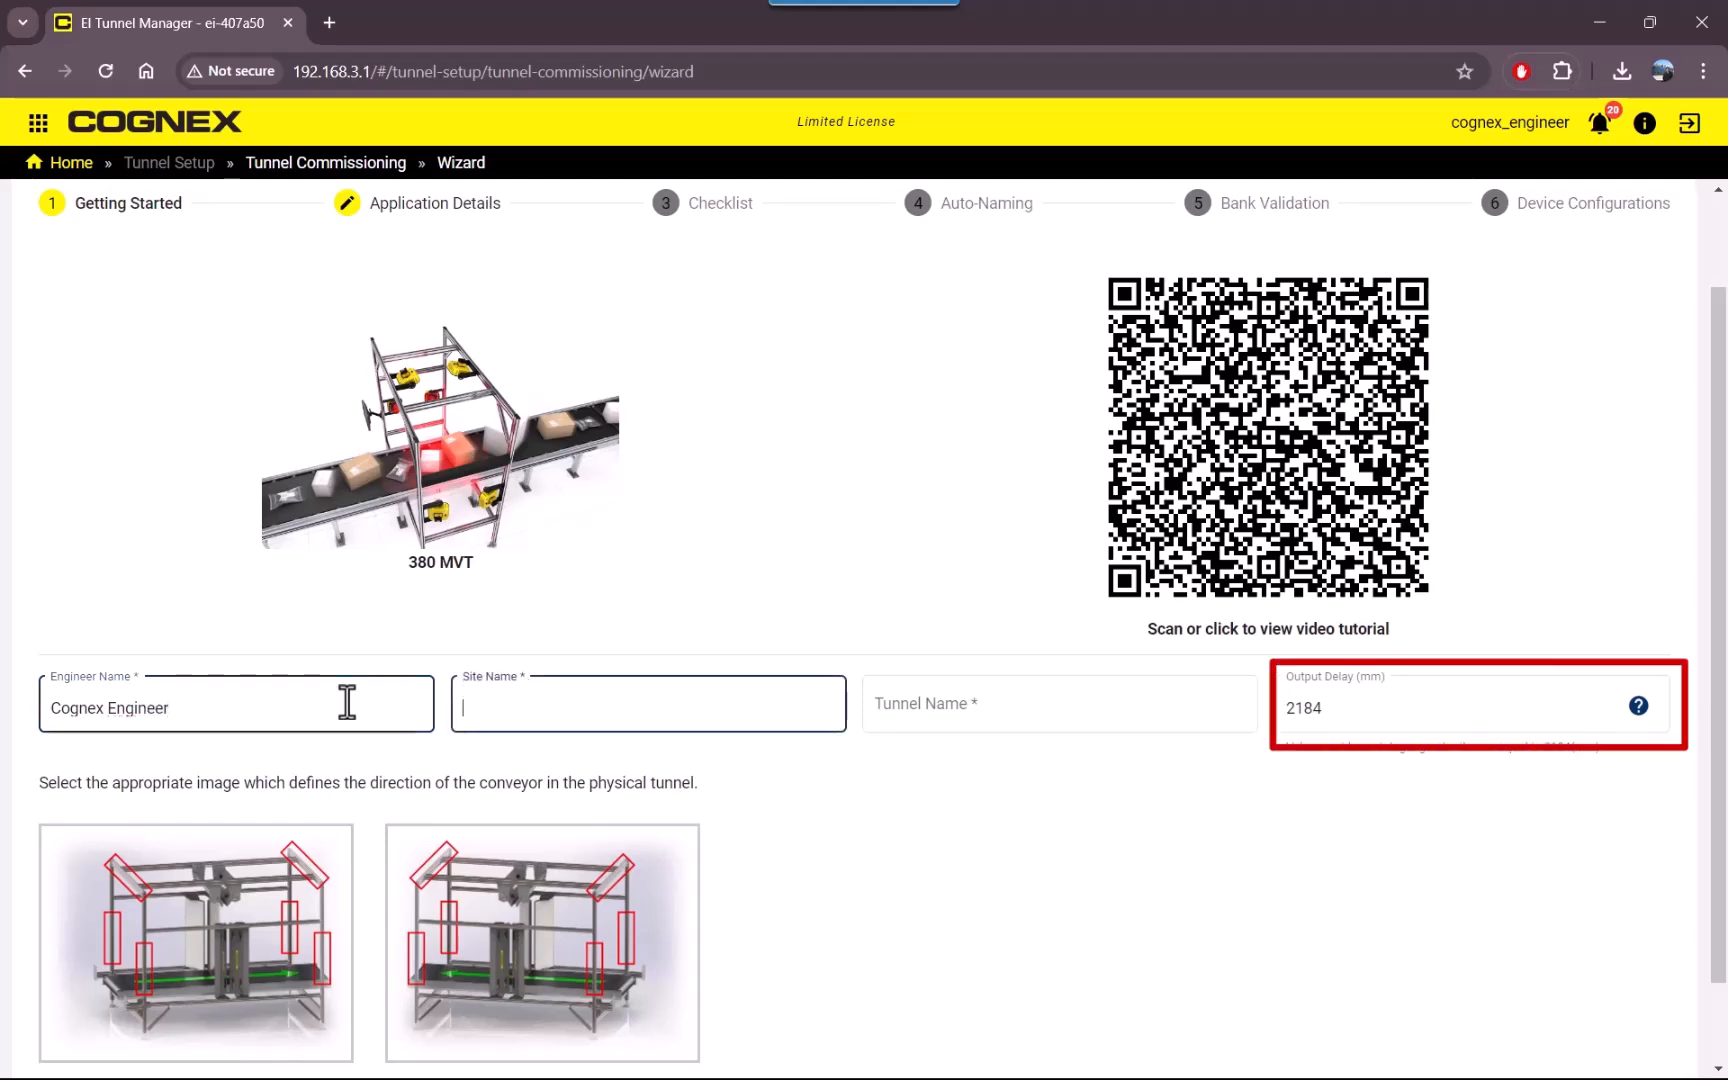
text(Tempe Tes)
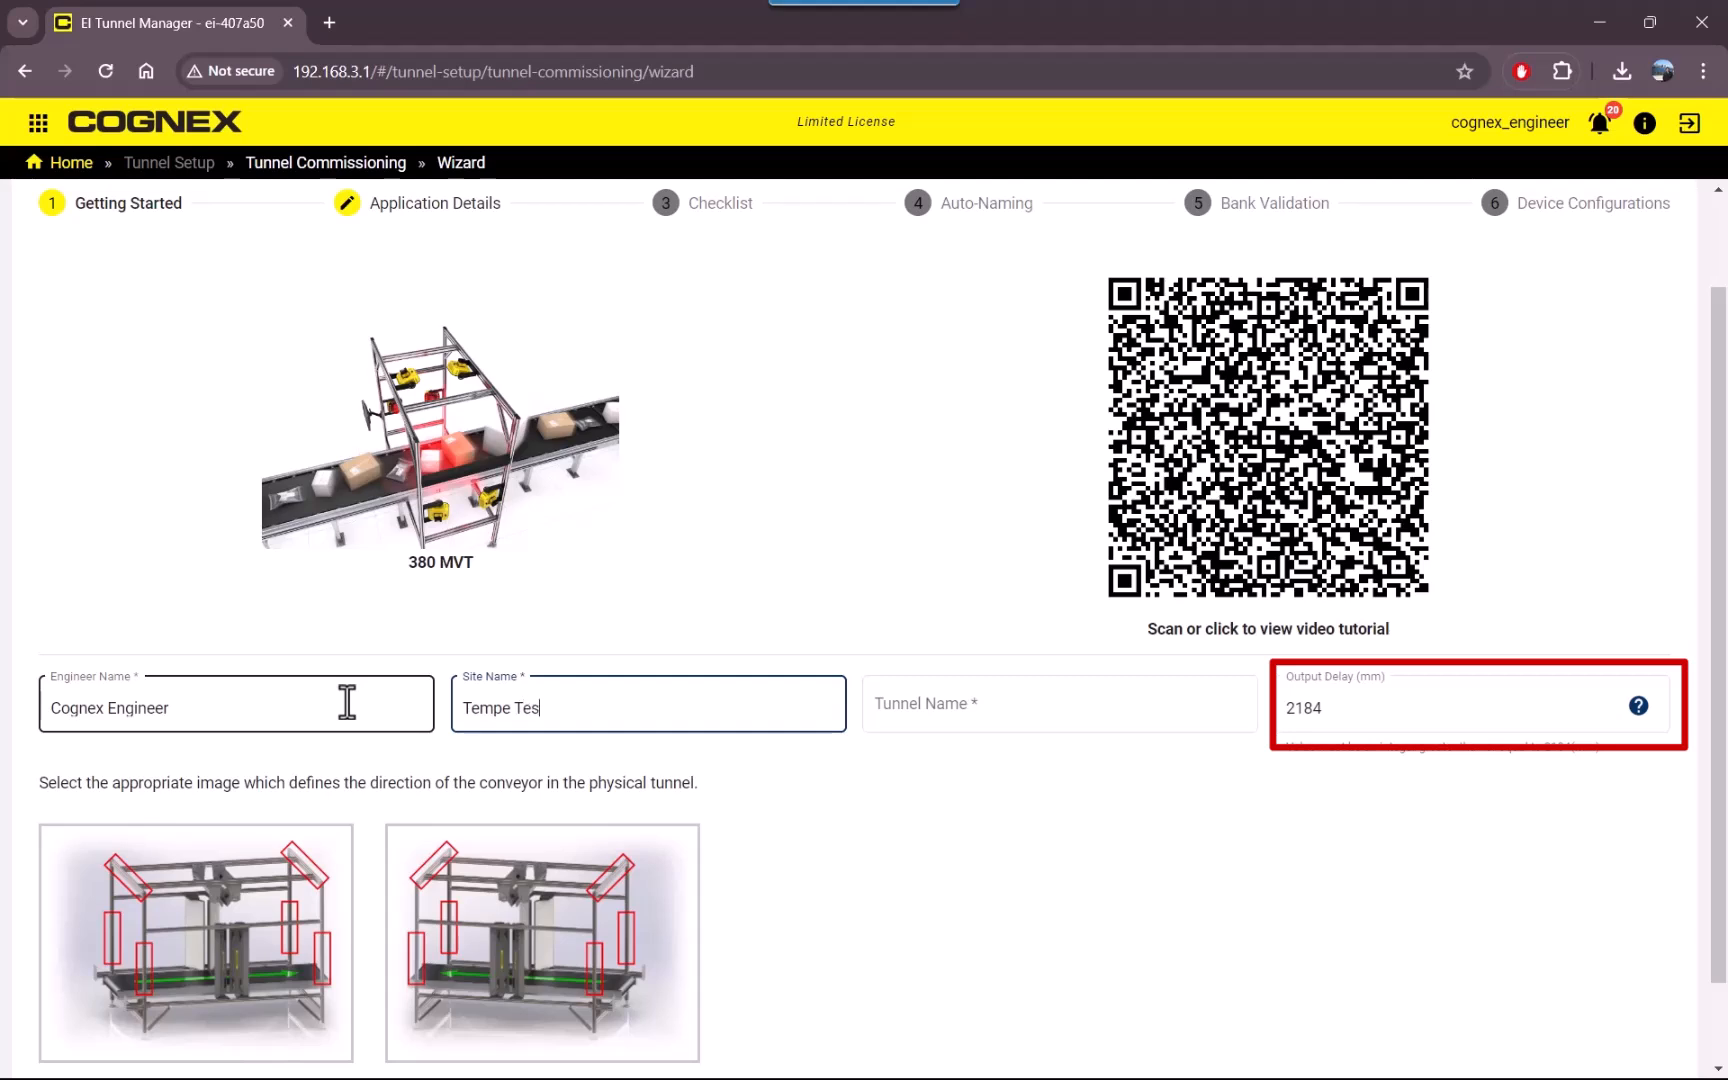
text(t Loop)
key(Tab)
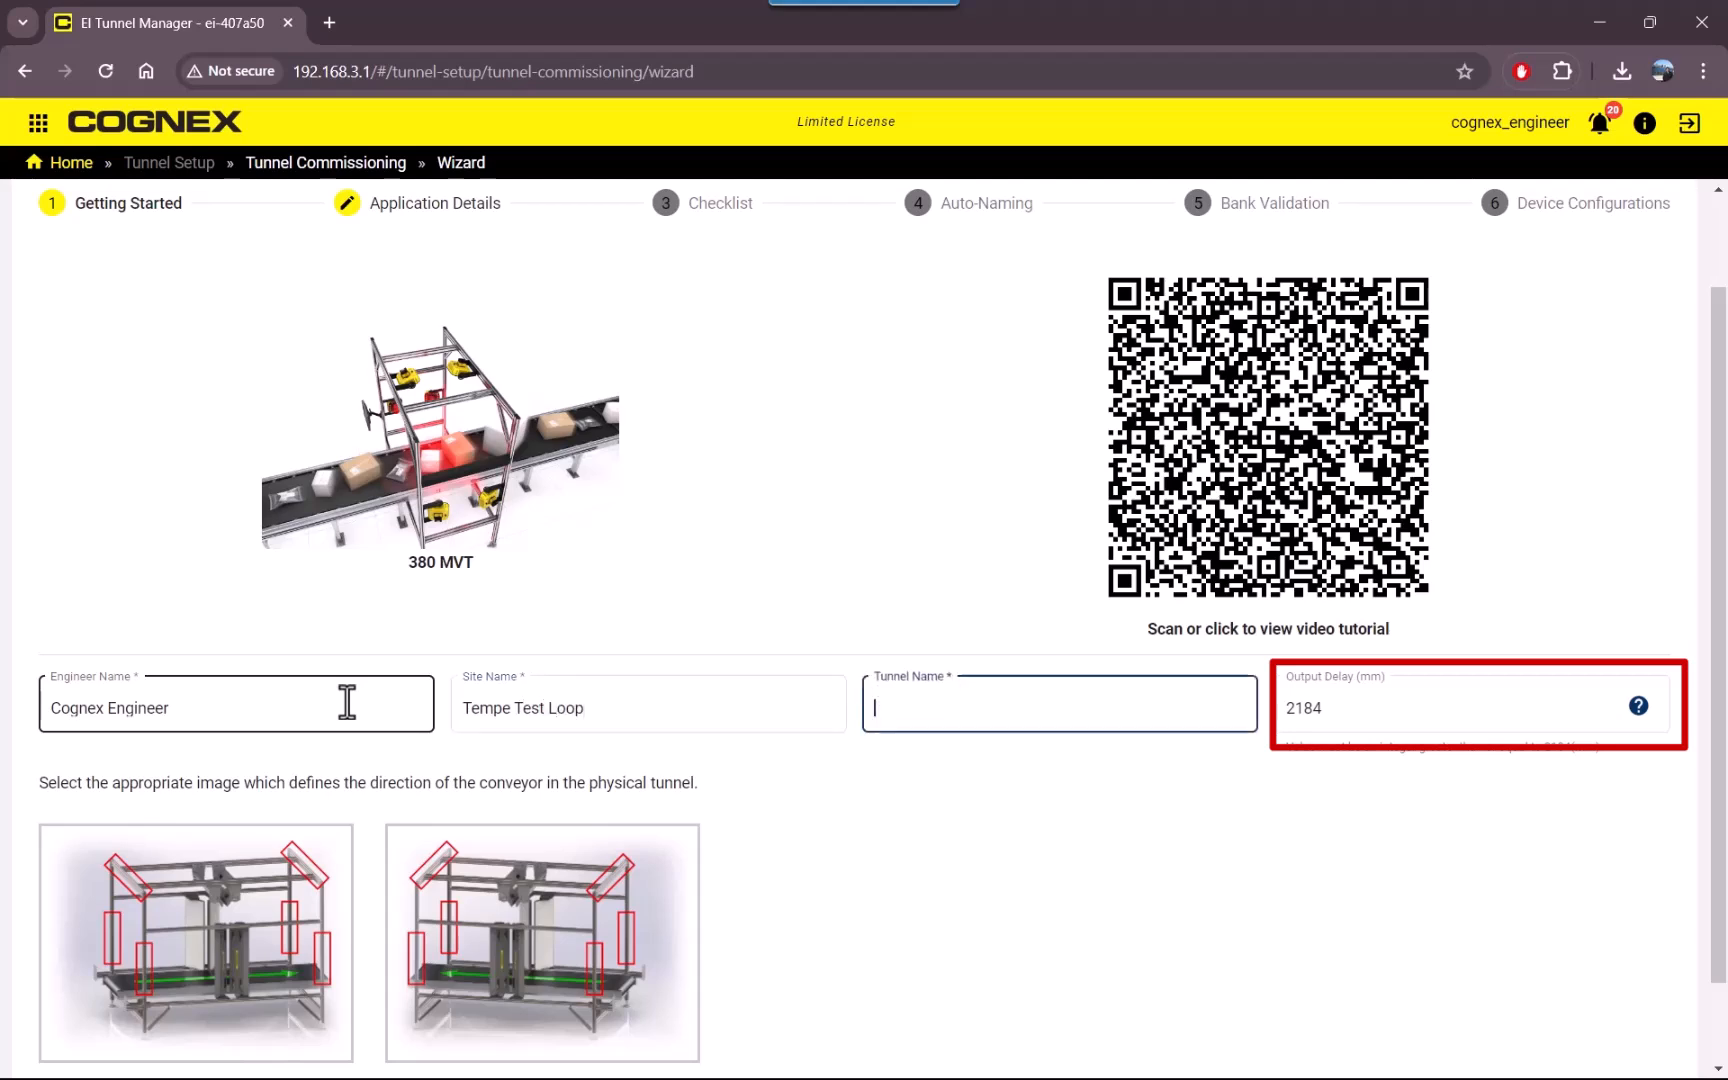
text(38)
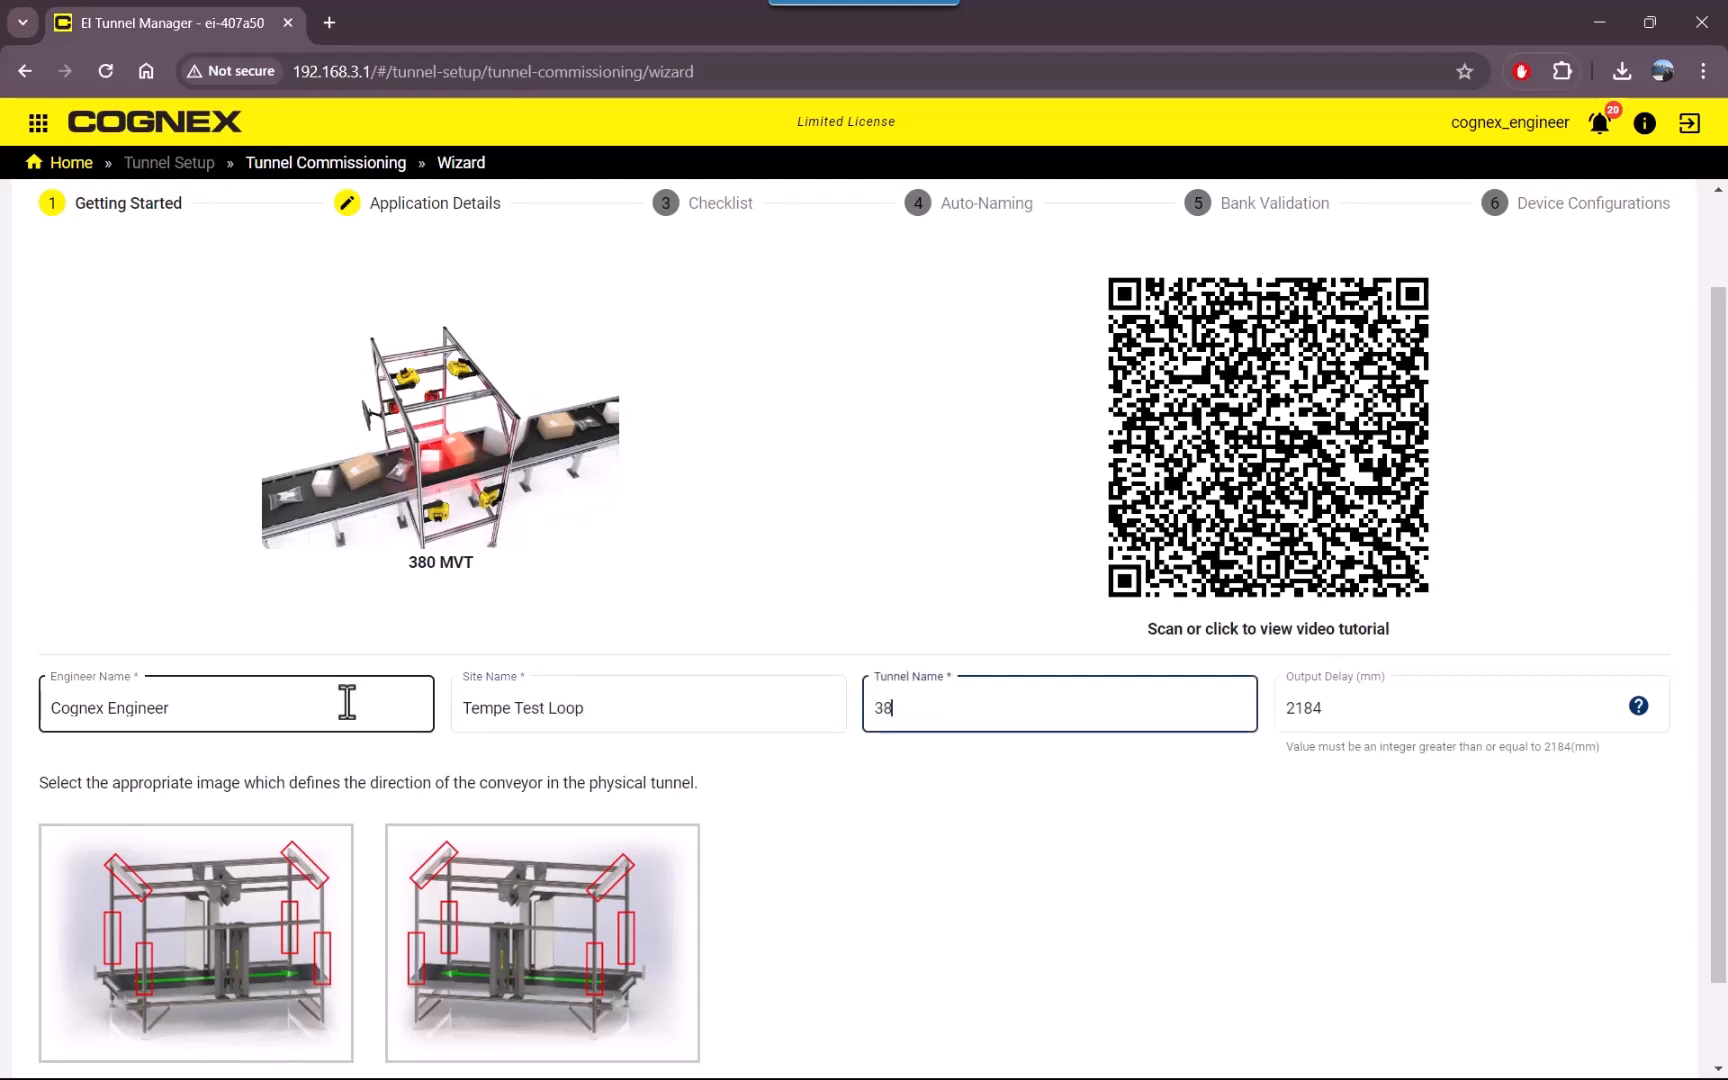
text(0MVT)
Choose the image with the conveyor running left to right as the tunnel direction and try to continue.
scroll(259, 987, down, 1)
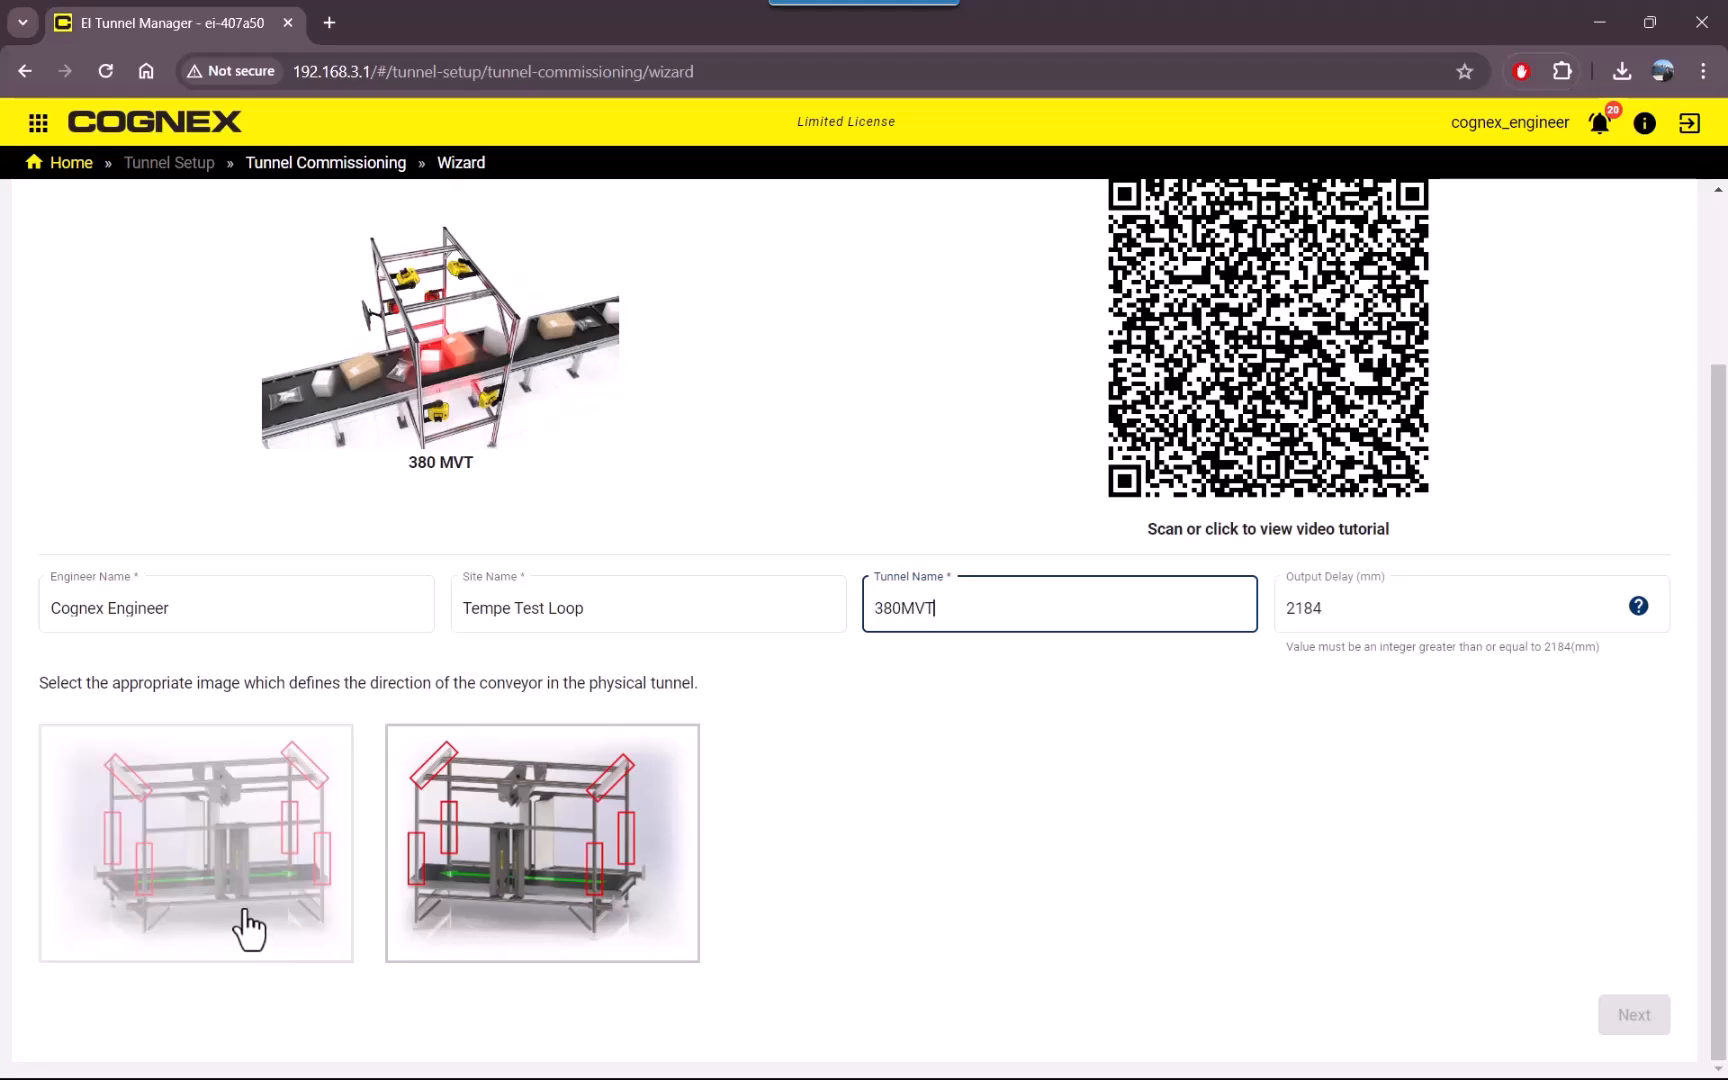
click(249, 930)
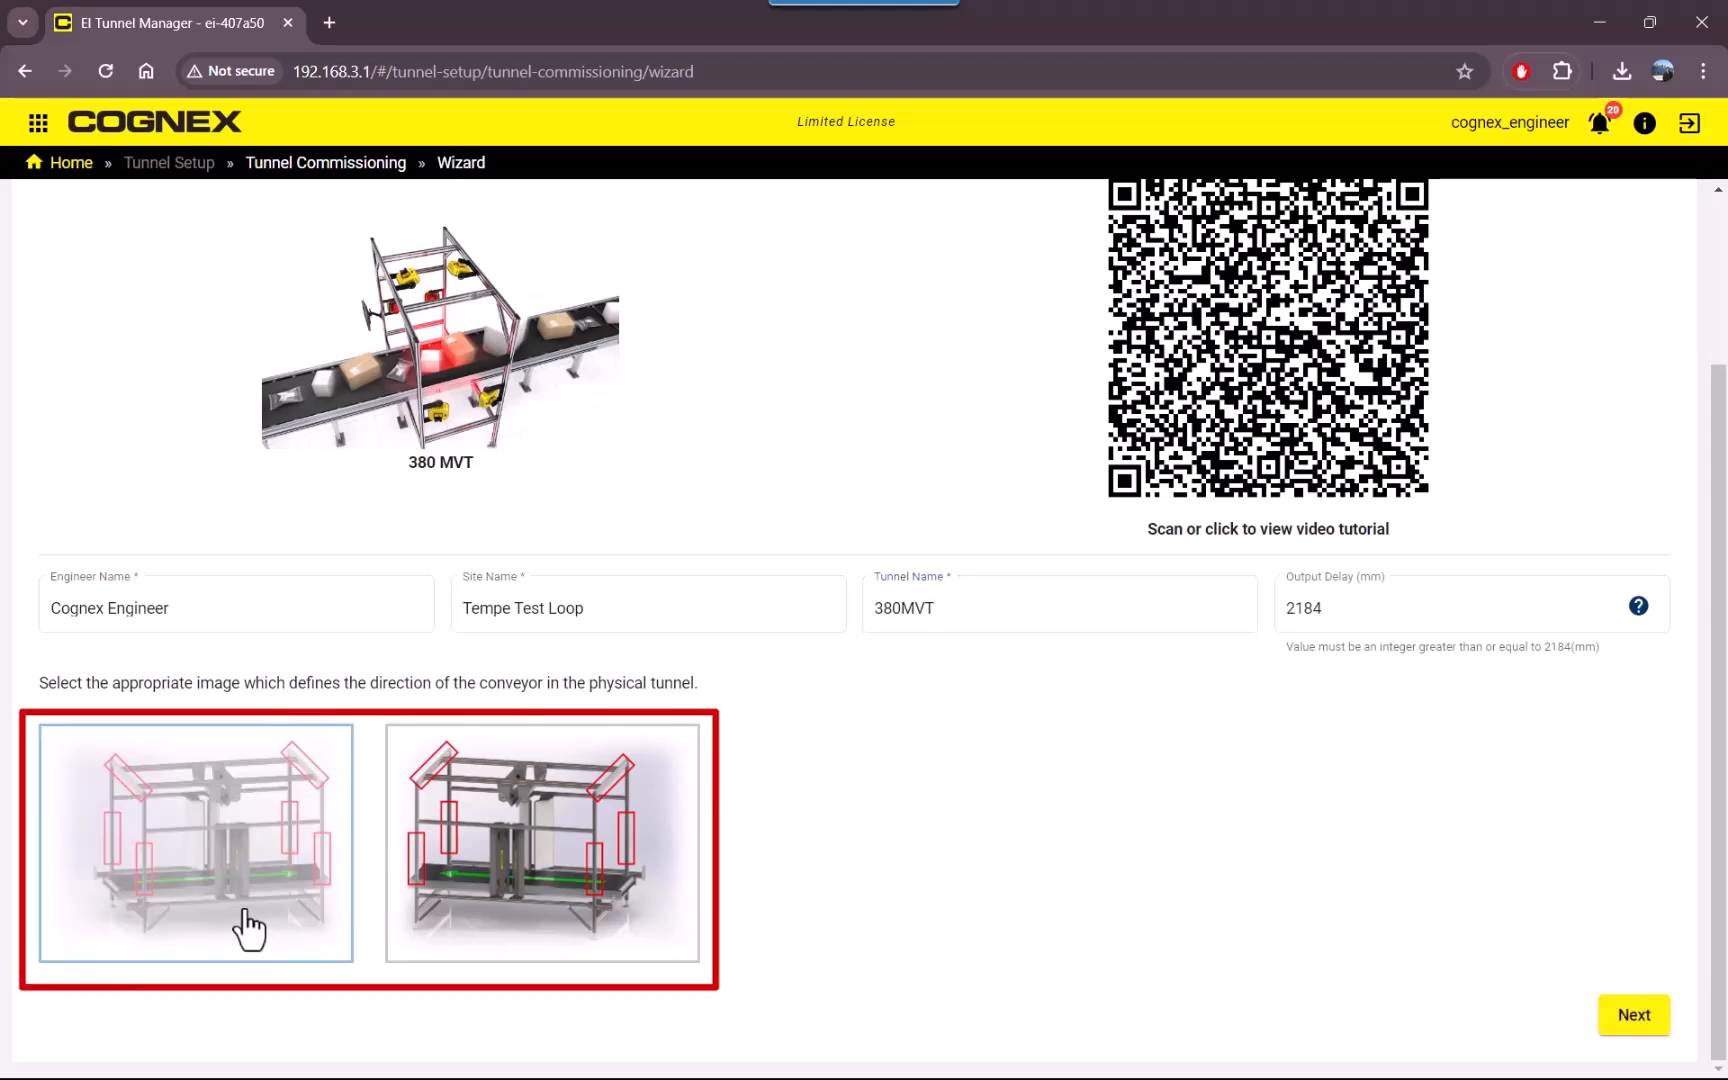
click(1634, 1014)
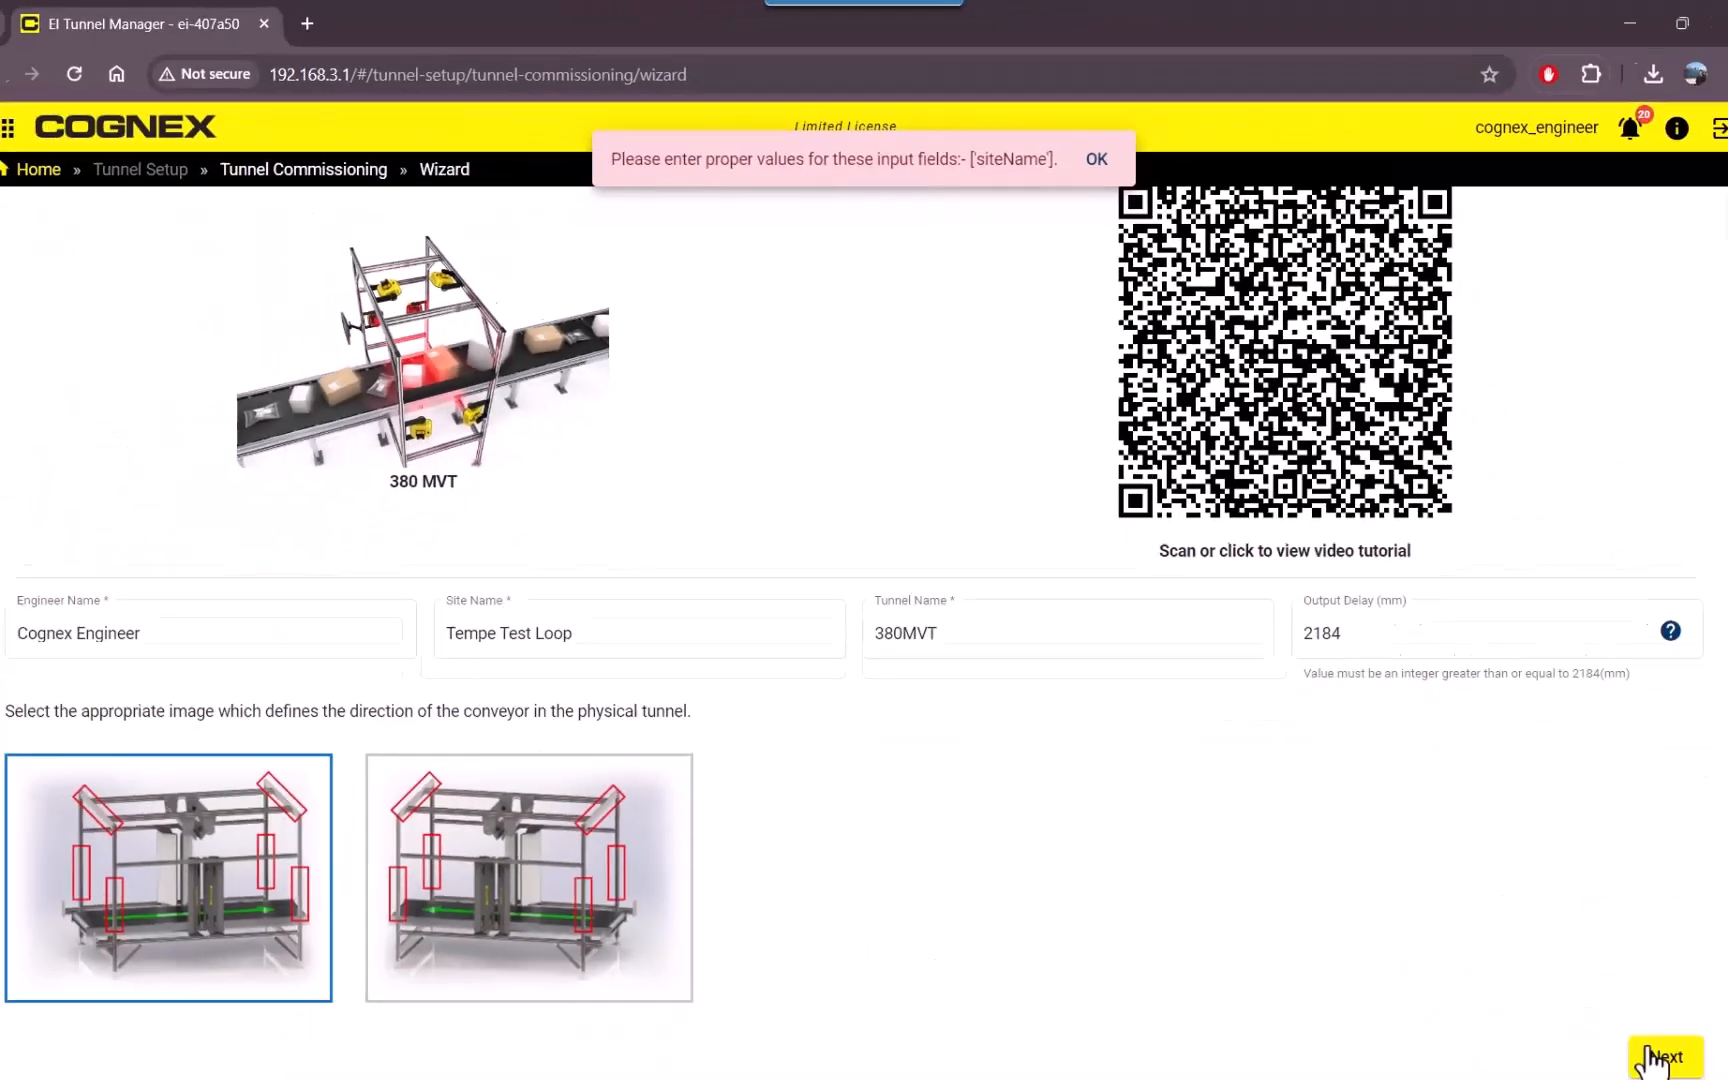
Shorten the site name to "Tempe Tes" and continue to Application Details.
click(620, 610)
key(BackSpace)
key(BackSpace)
key(BackSpace)
key(BackSpace)
key(BackSpace)
key(BackSpace)
key(BackSpace)
key(BackSpace)
key(BackSpace)
key(BackSpace)
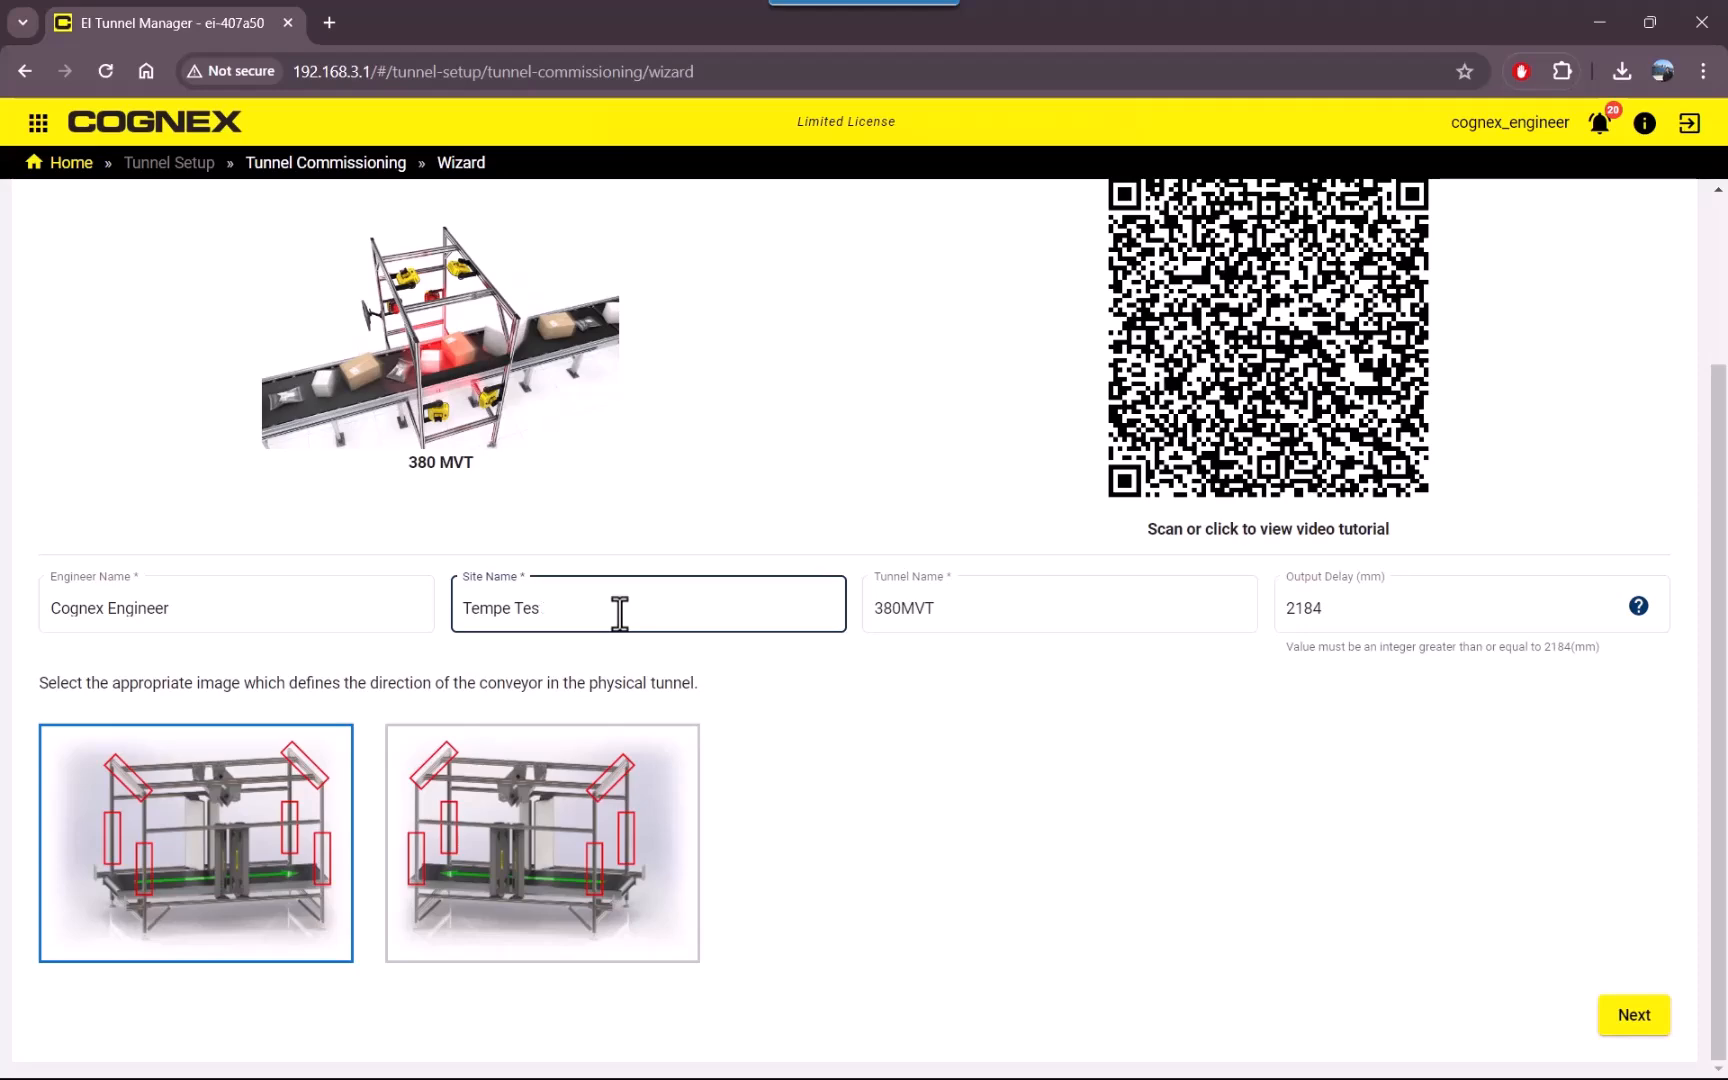
click(1640, 1018)
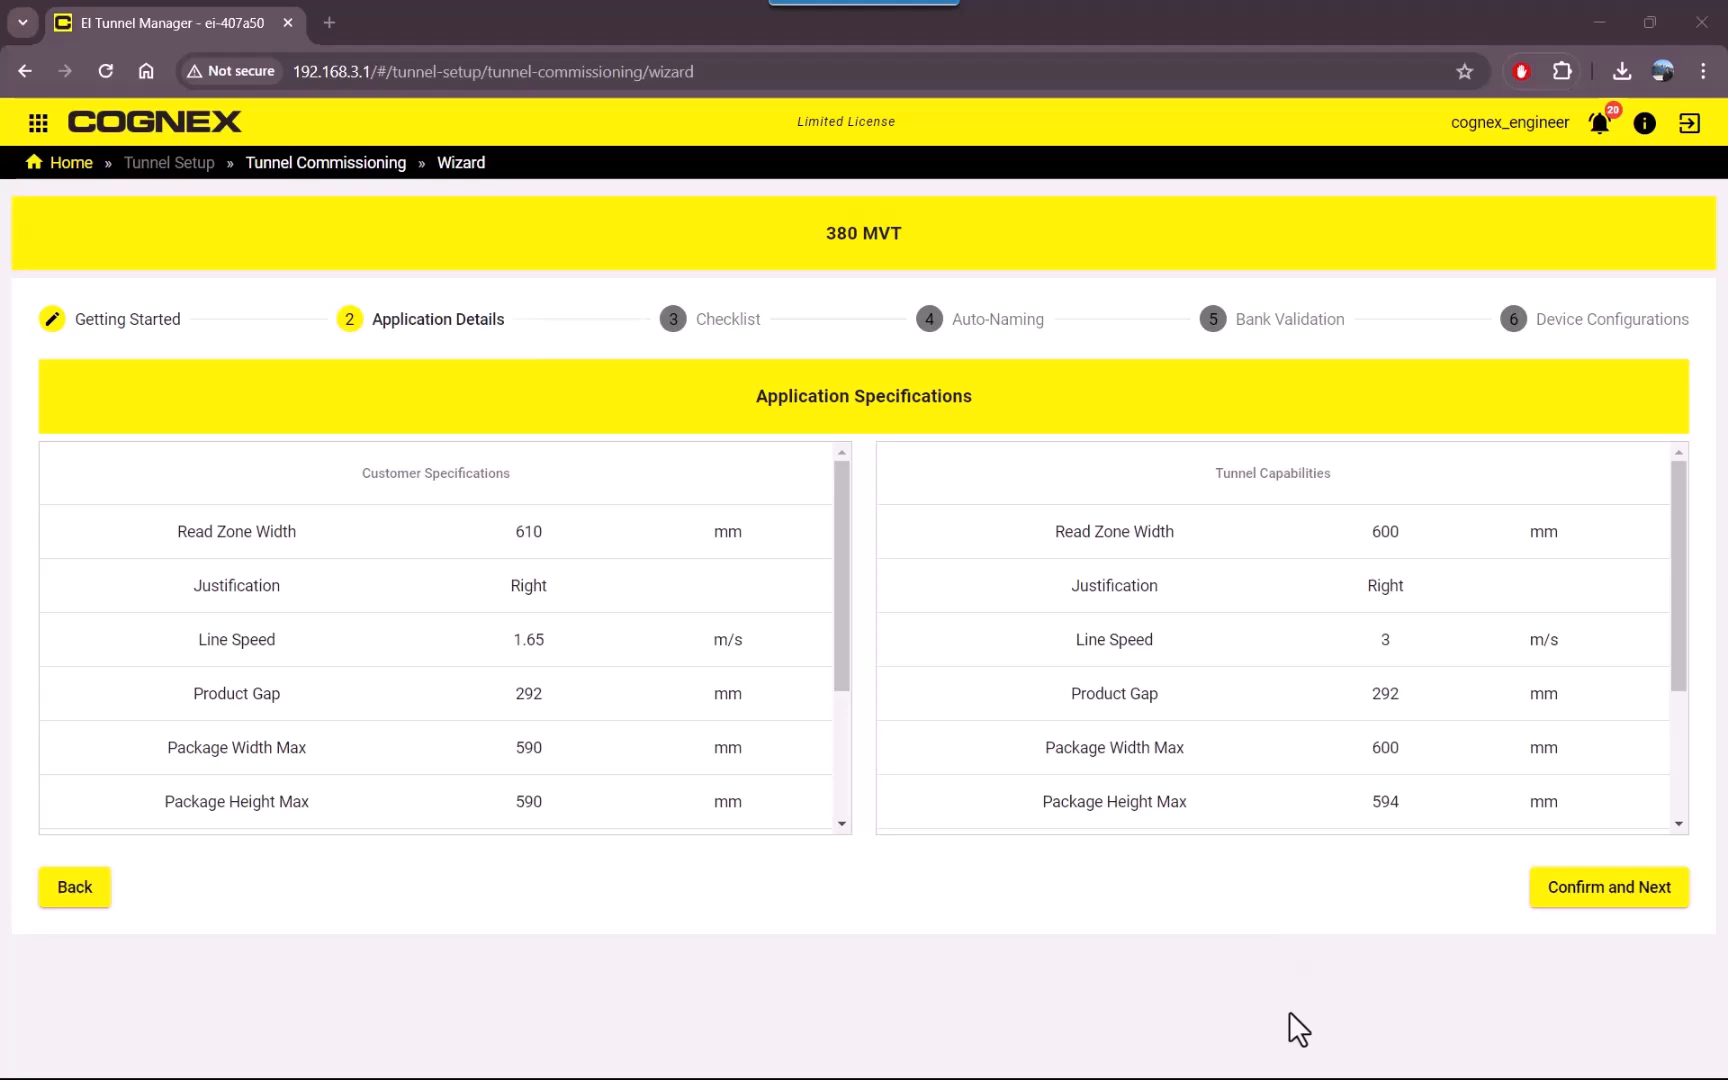
Confirm the application specifications and complete every Cables, EI Panel and Mechanical Build prerequisite in the checklist.
click(1650, 898)
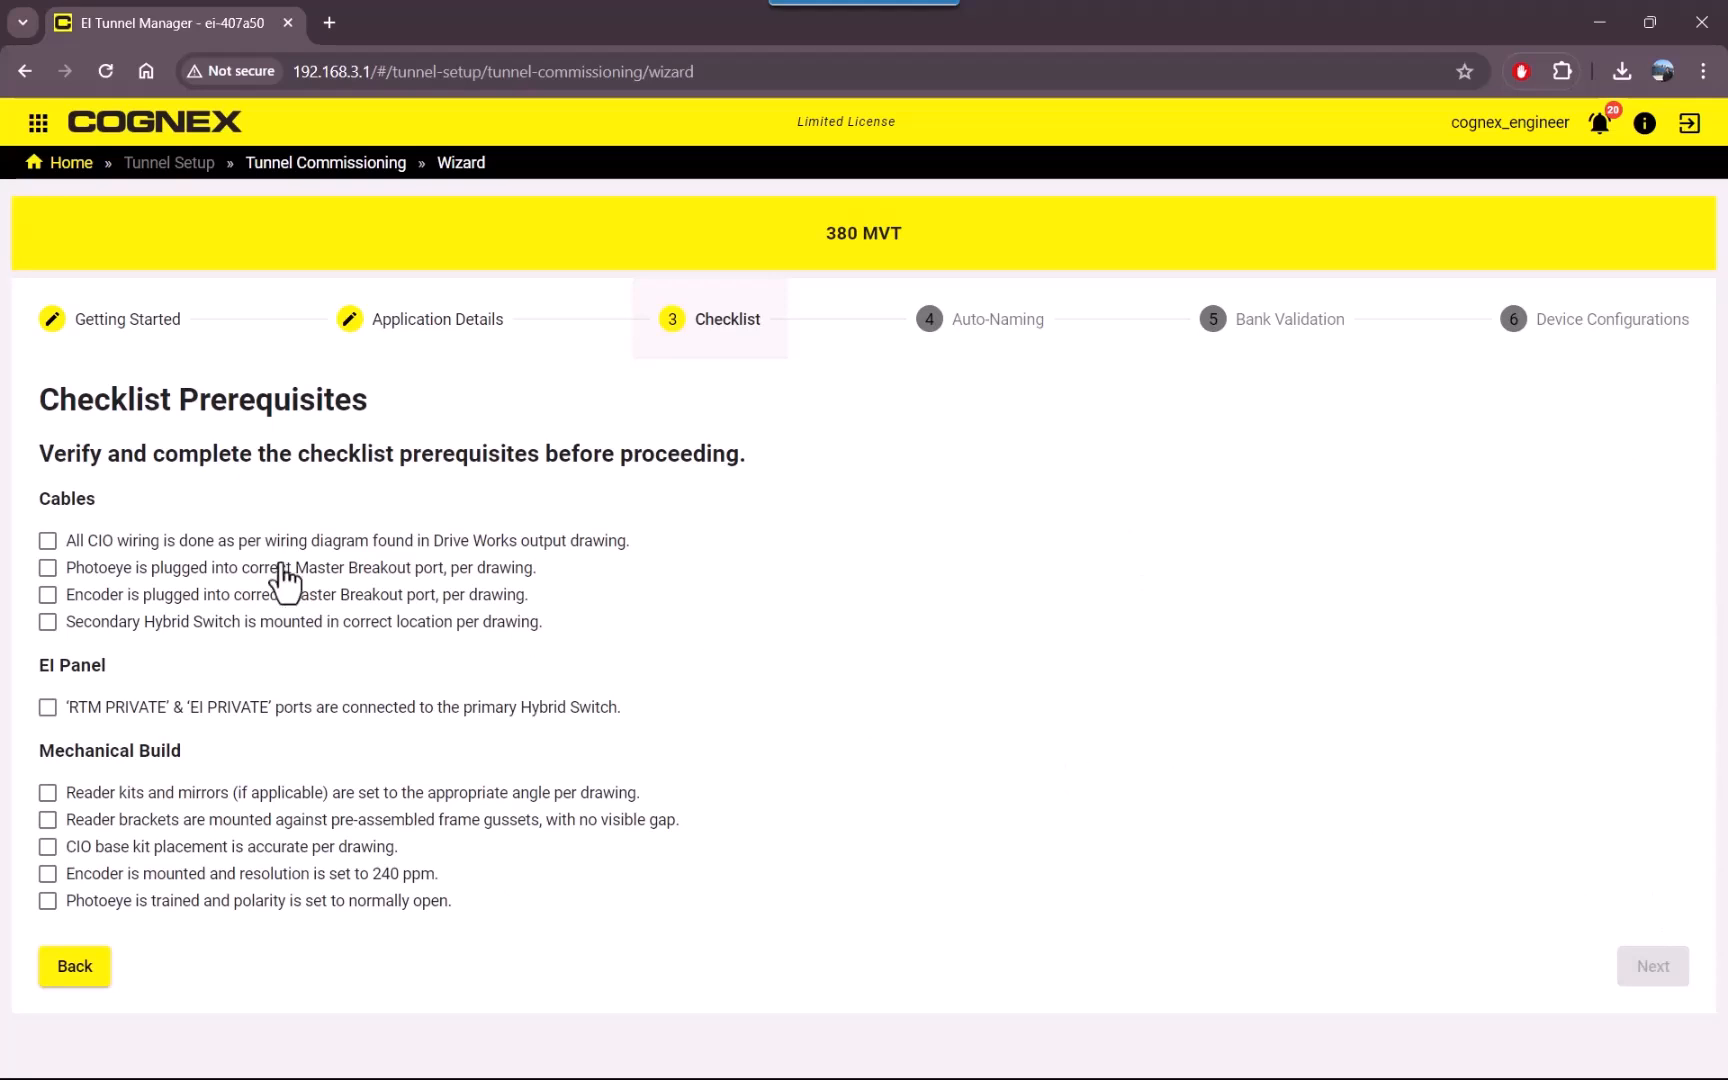
click(48, 542)
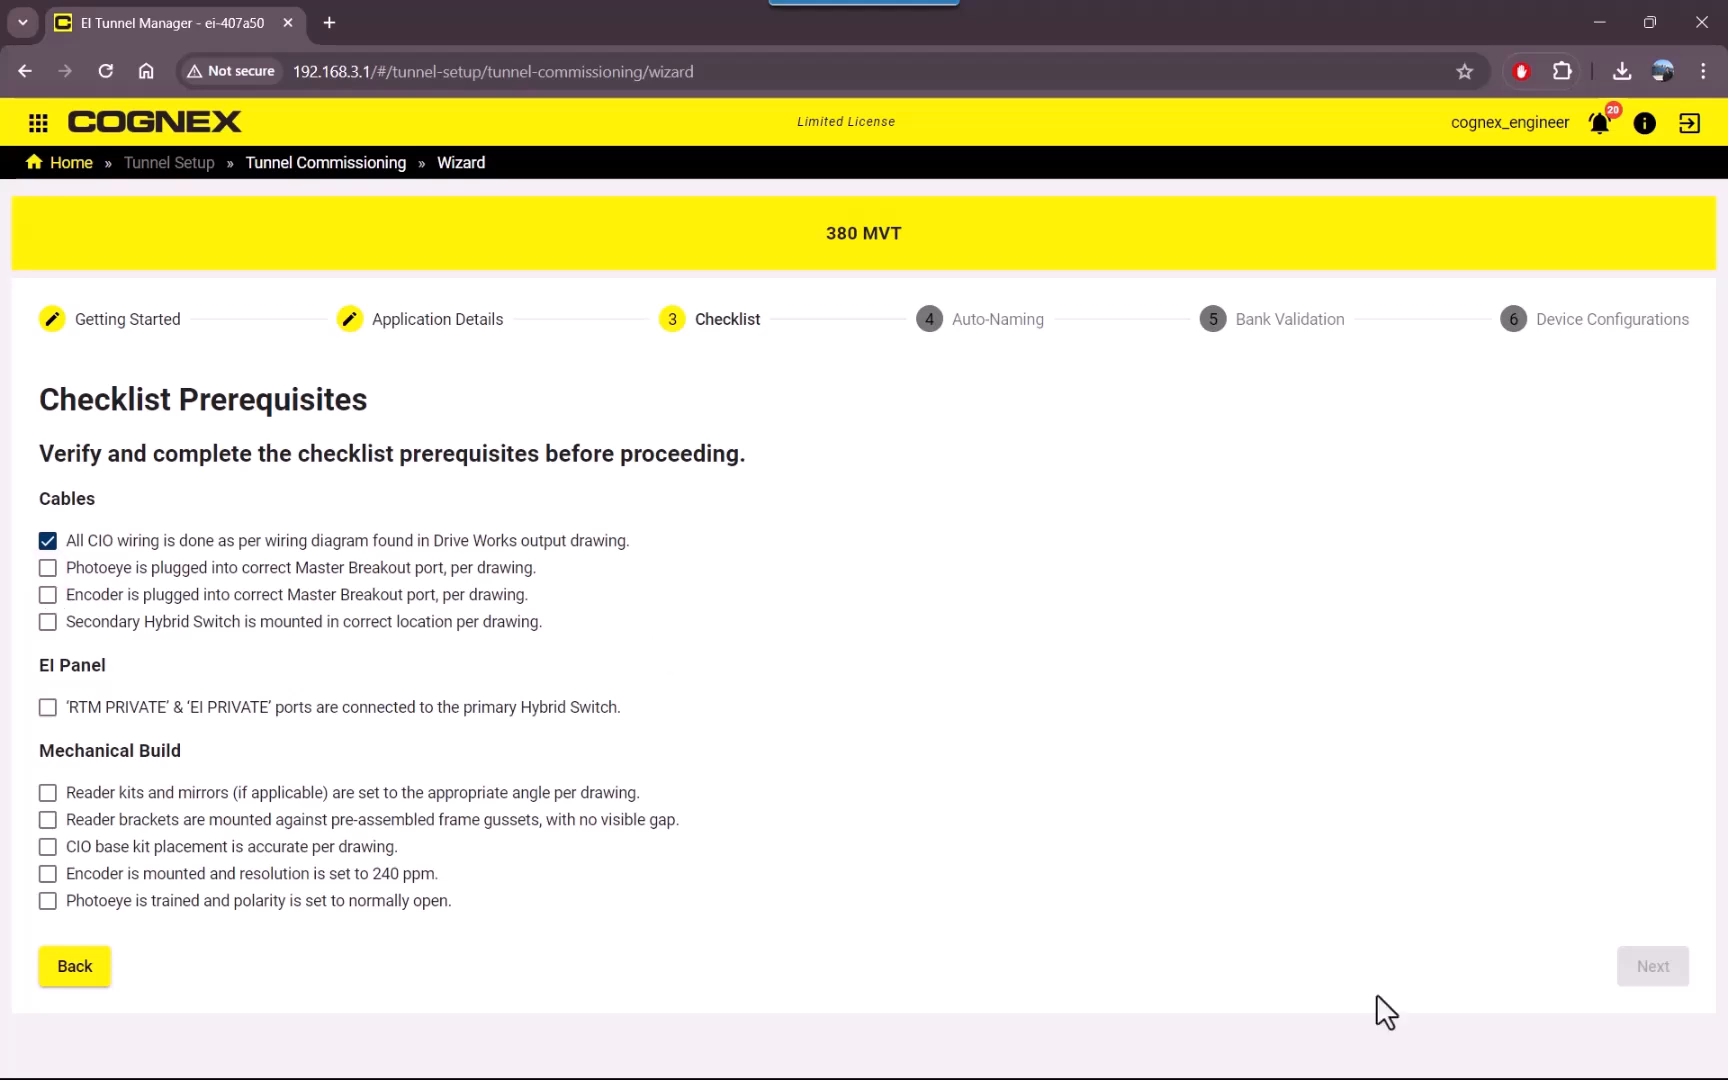
click(48, 568)
click(48, 595)
click(48, 622)
click(48, 707)
click(48, 793)
click(48, 820)
click(48, 847)
click(48, 874)
click(48, 901)
click(1651, 968)
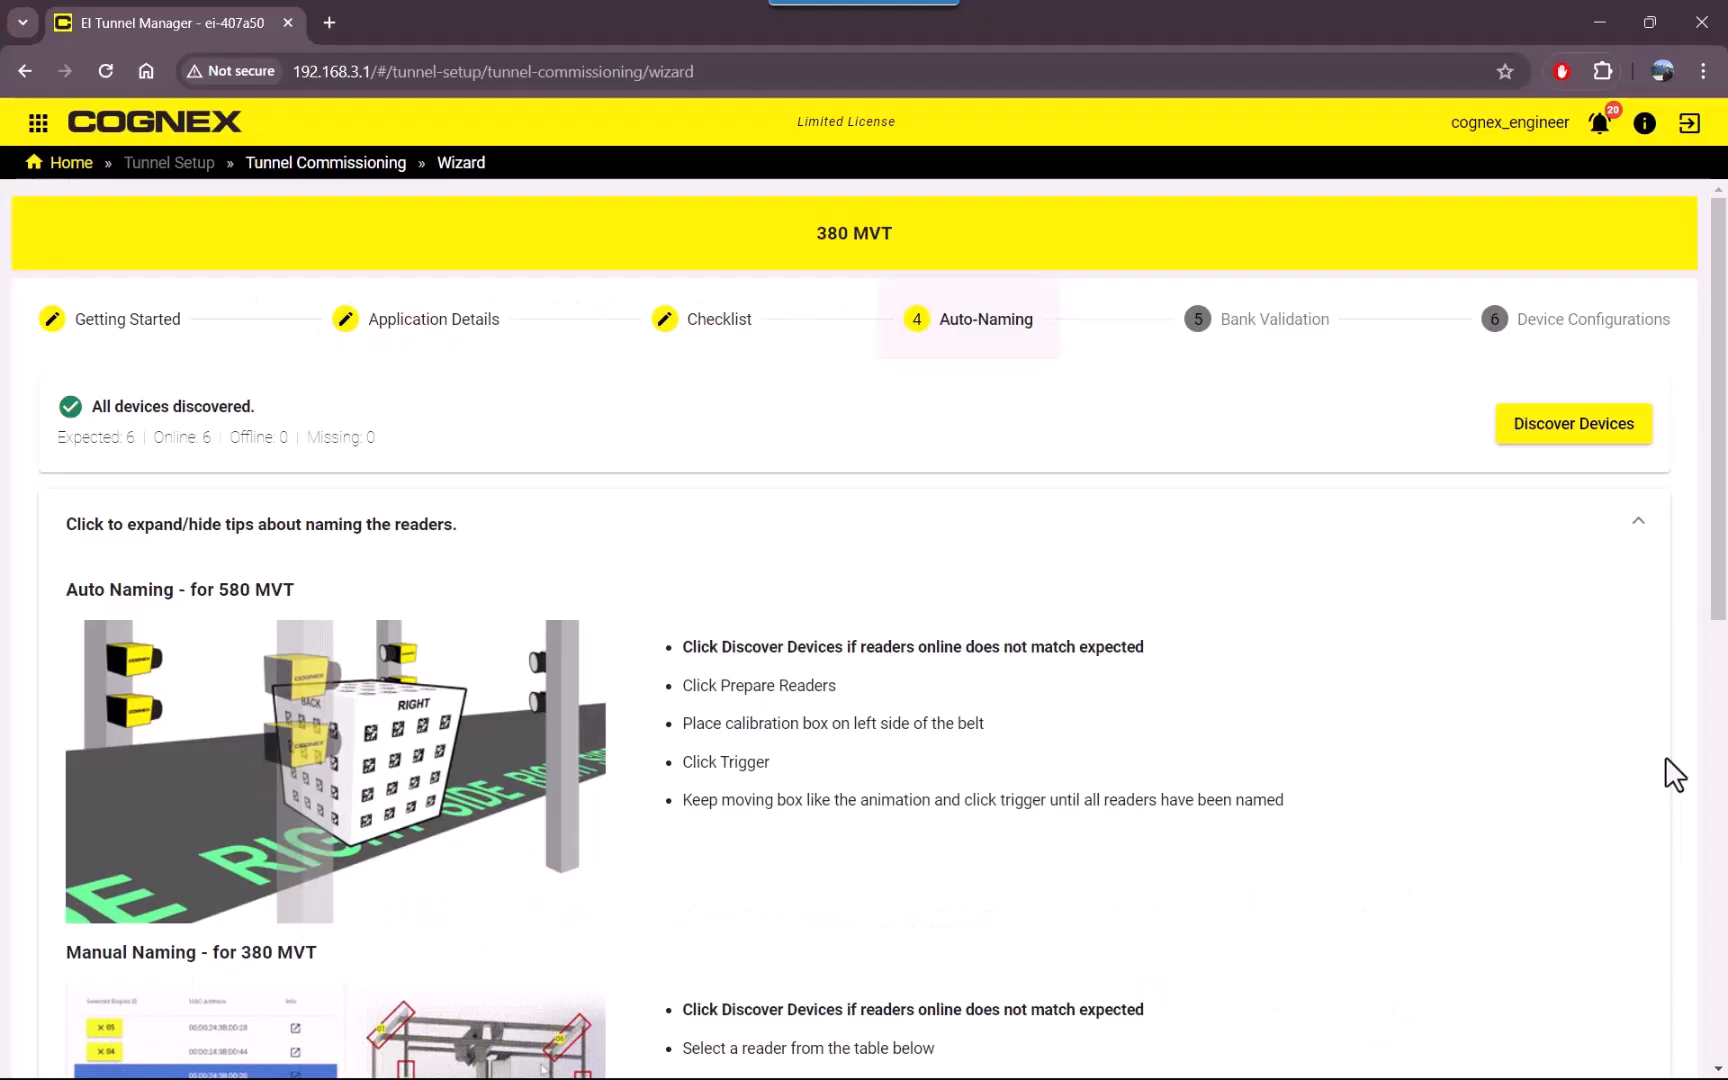
Look through the reader naming tips in the Auto-Naming stage and prepare the readers for naming.
scroll(1665, 756, down, 1)
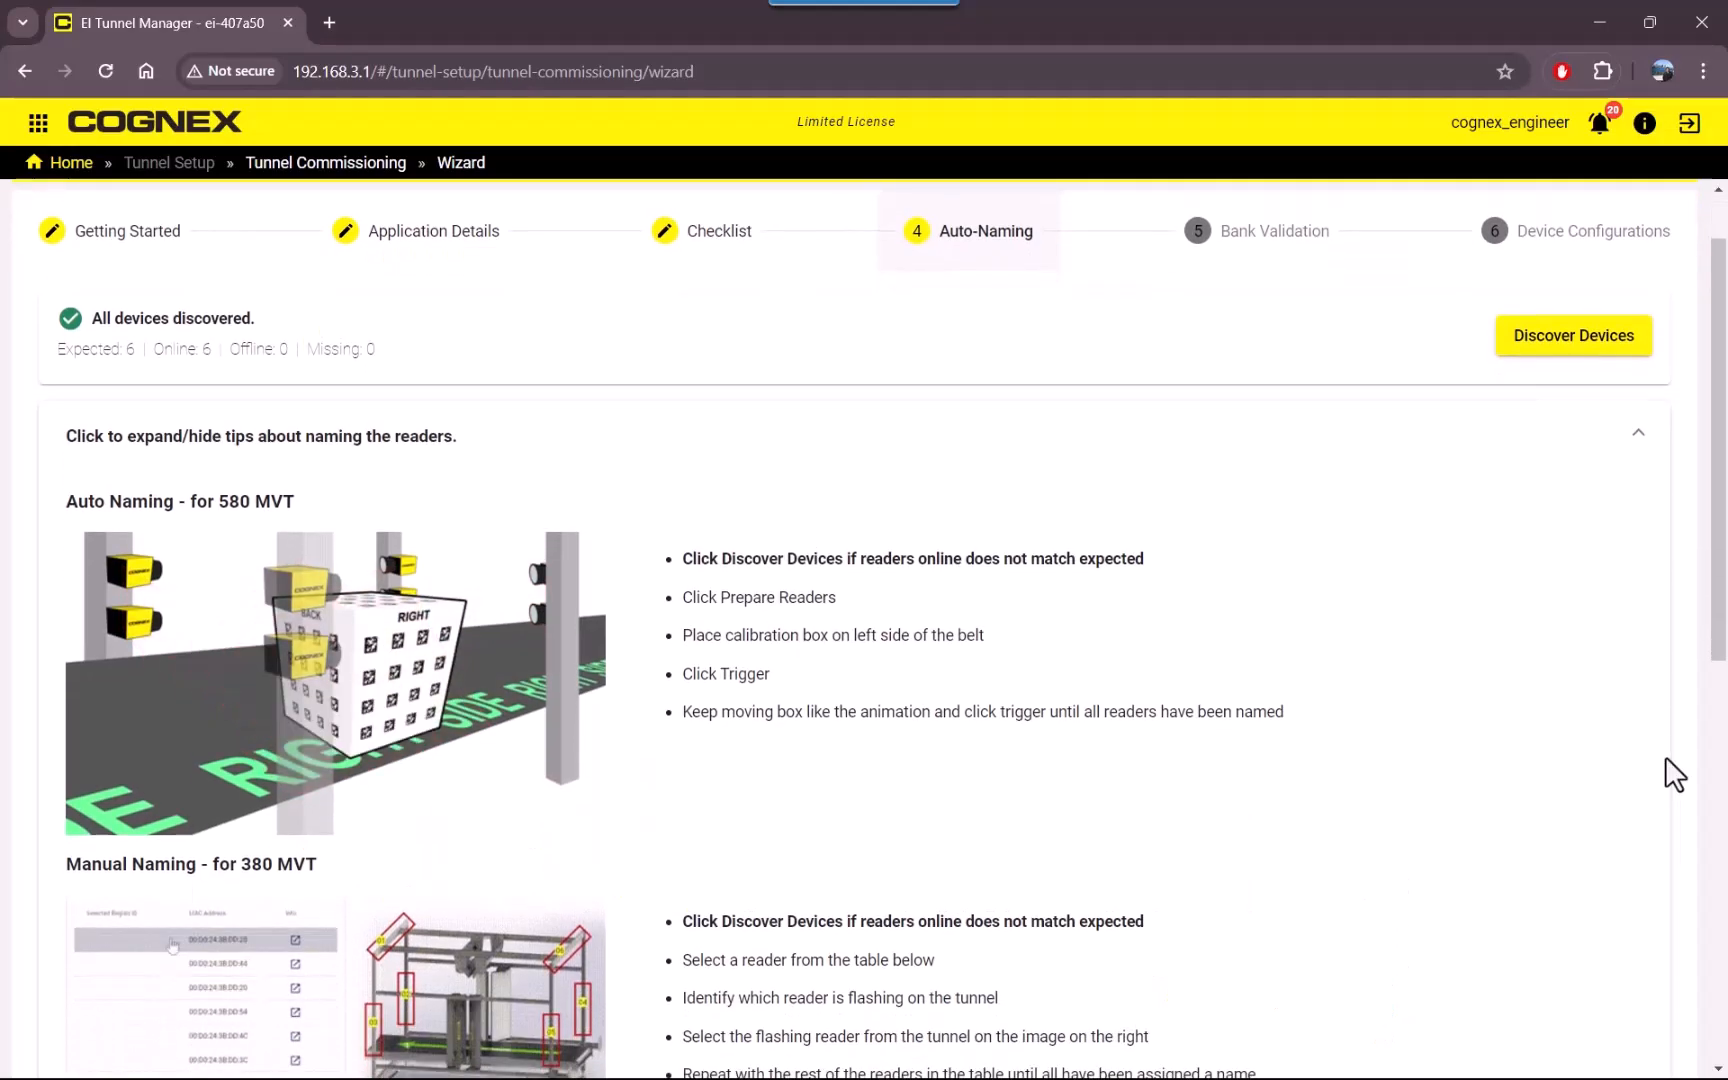
scroll(1665, 756, down, 1)
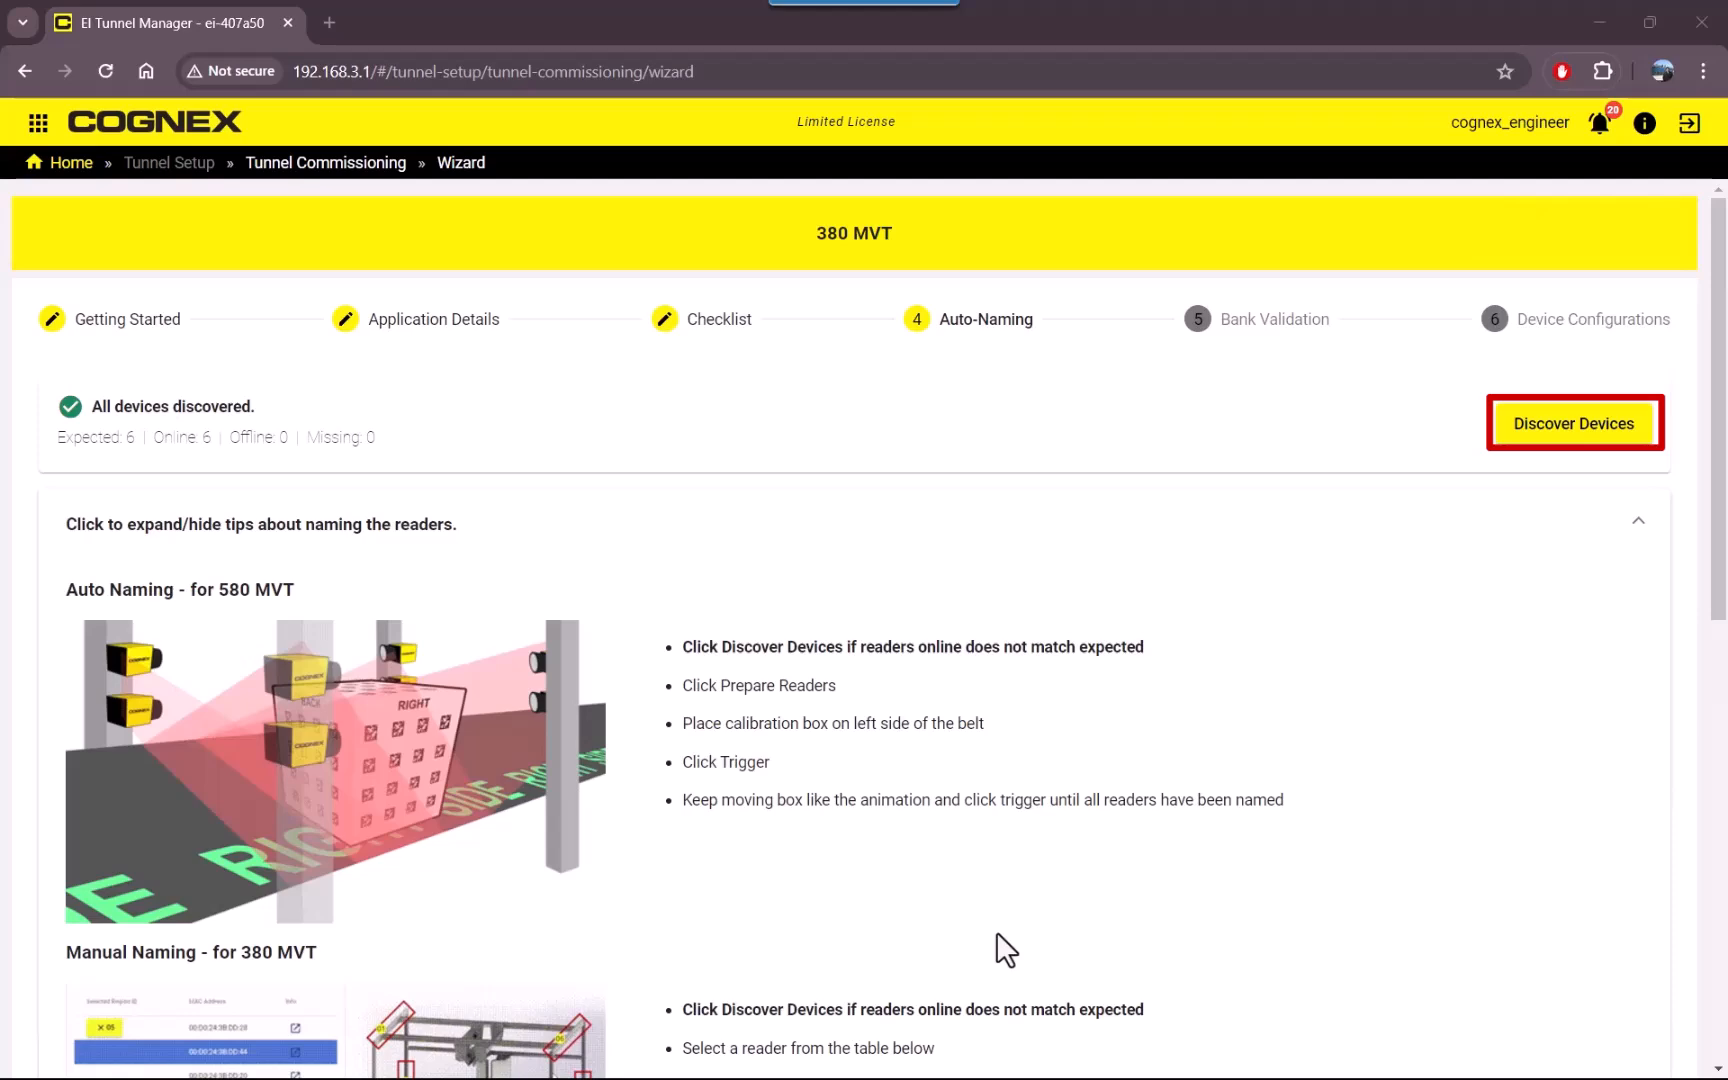
scroll(996, 932, down, 5)
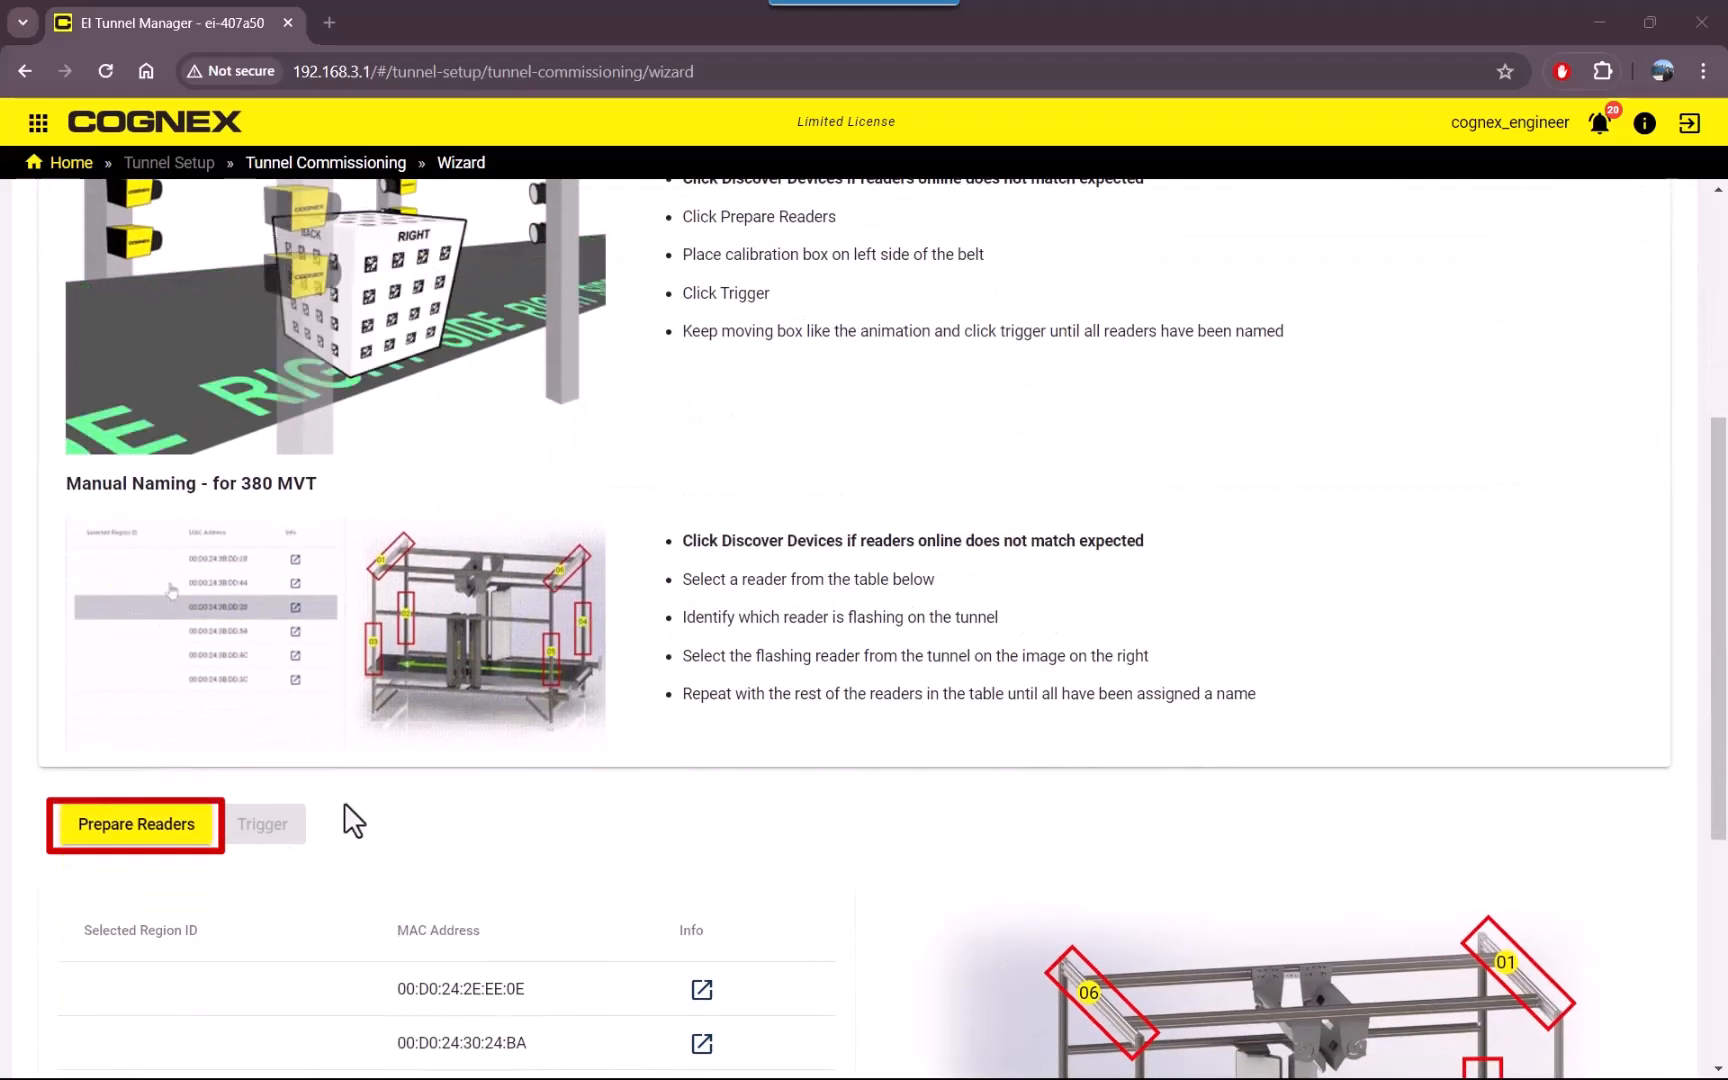
click(147, 835)
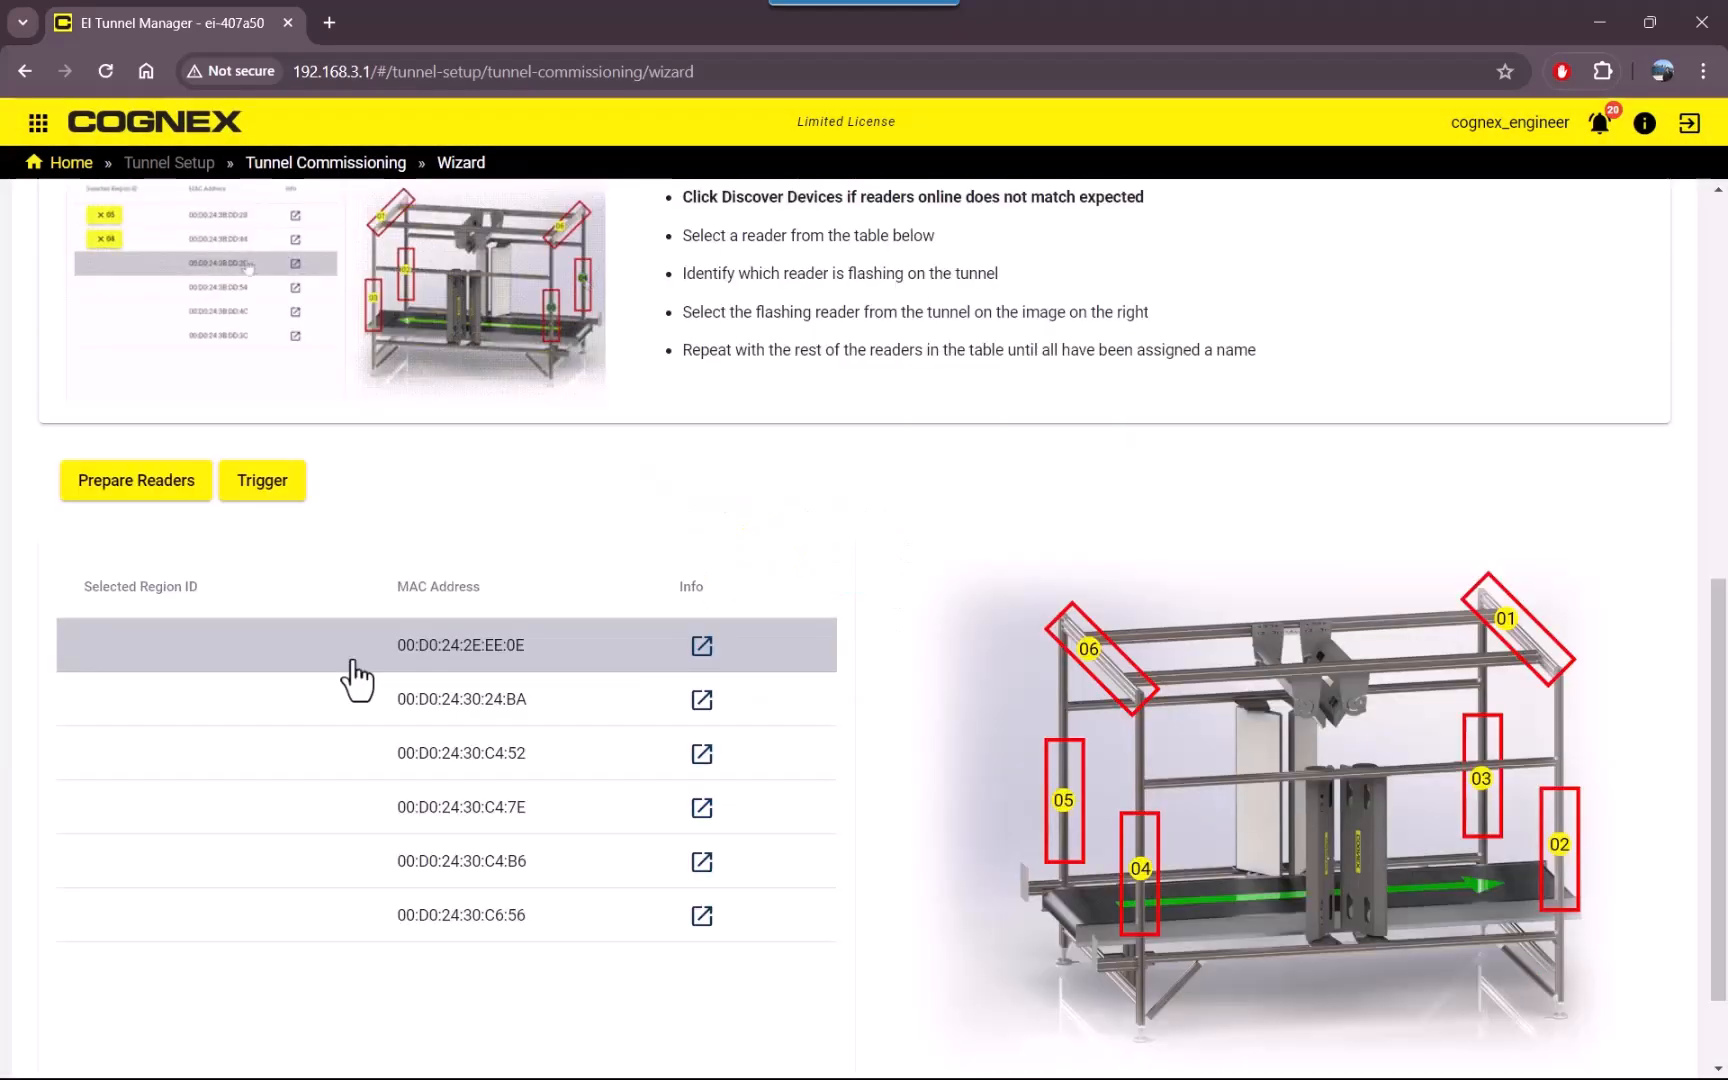
Assign reader 00:D0:24:2E:EE:0E to tunnel region 02 and reader 00:D0:24:30:24:BA to region 05.
click(352, 662)
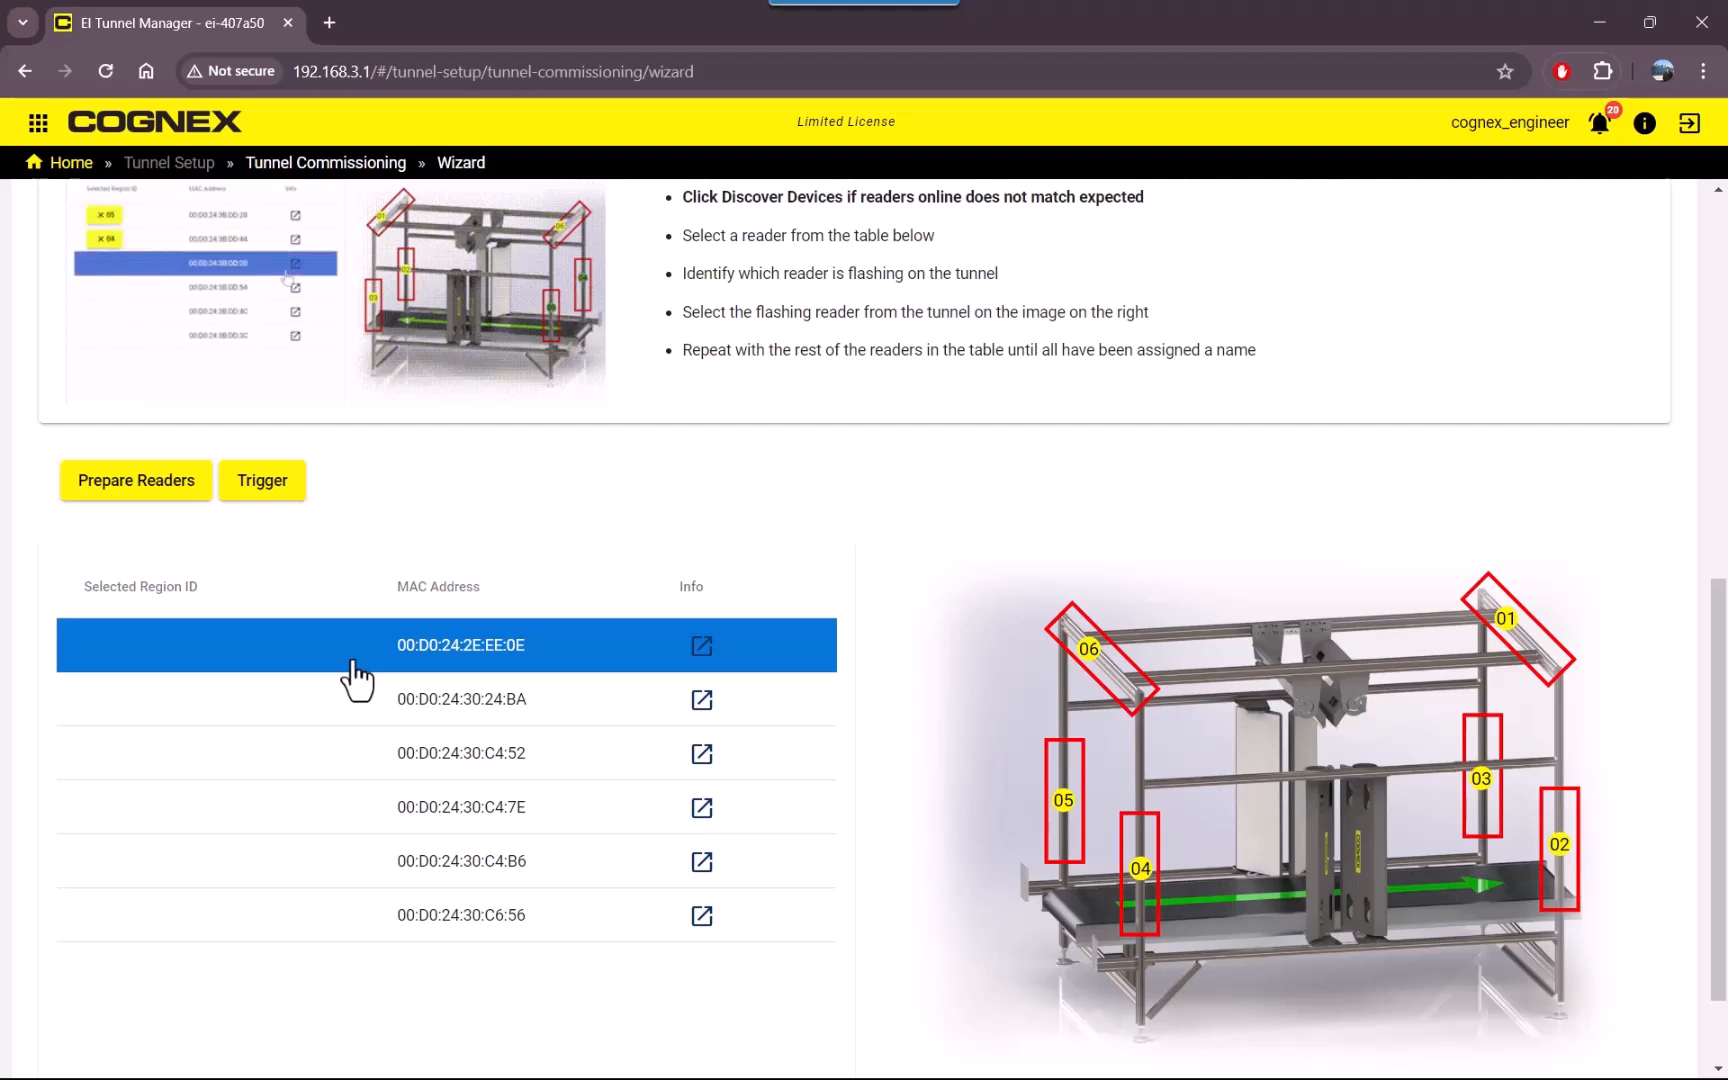
drag(357, 680, 1245, 710)
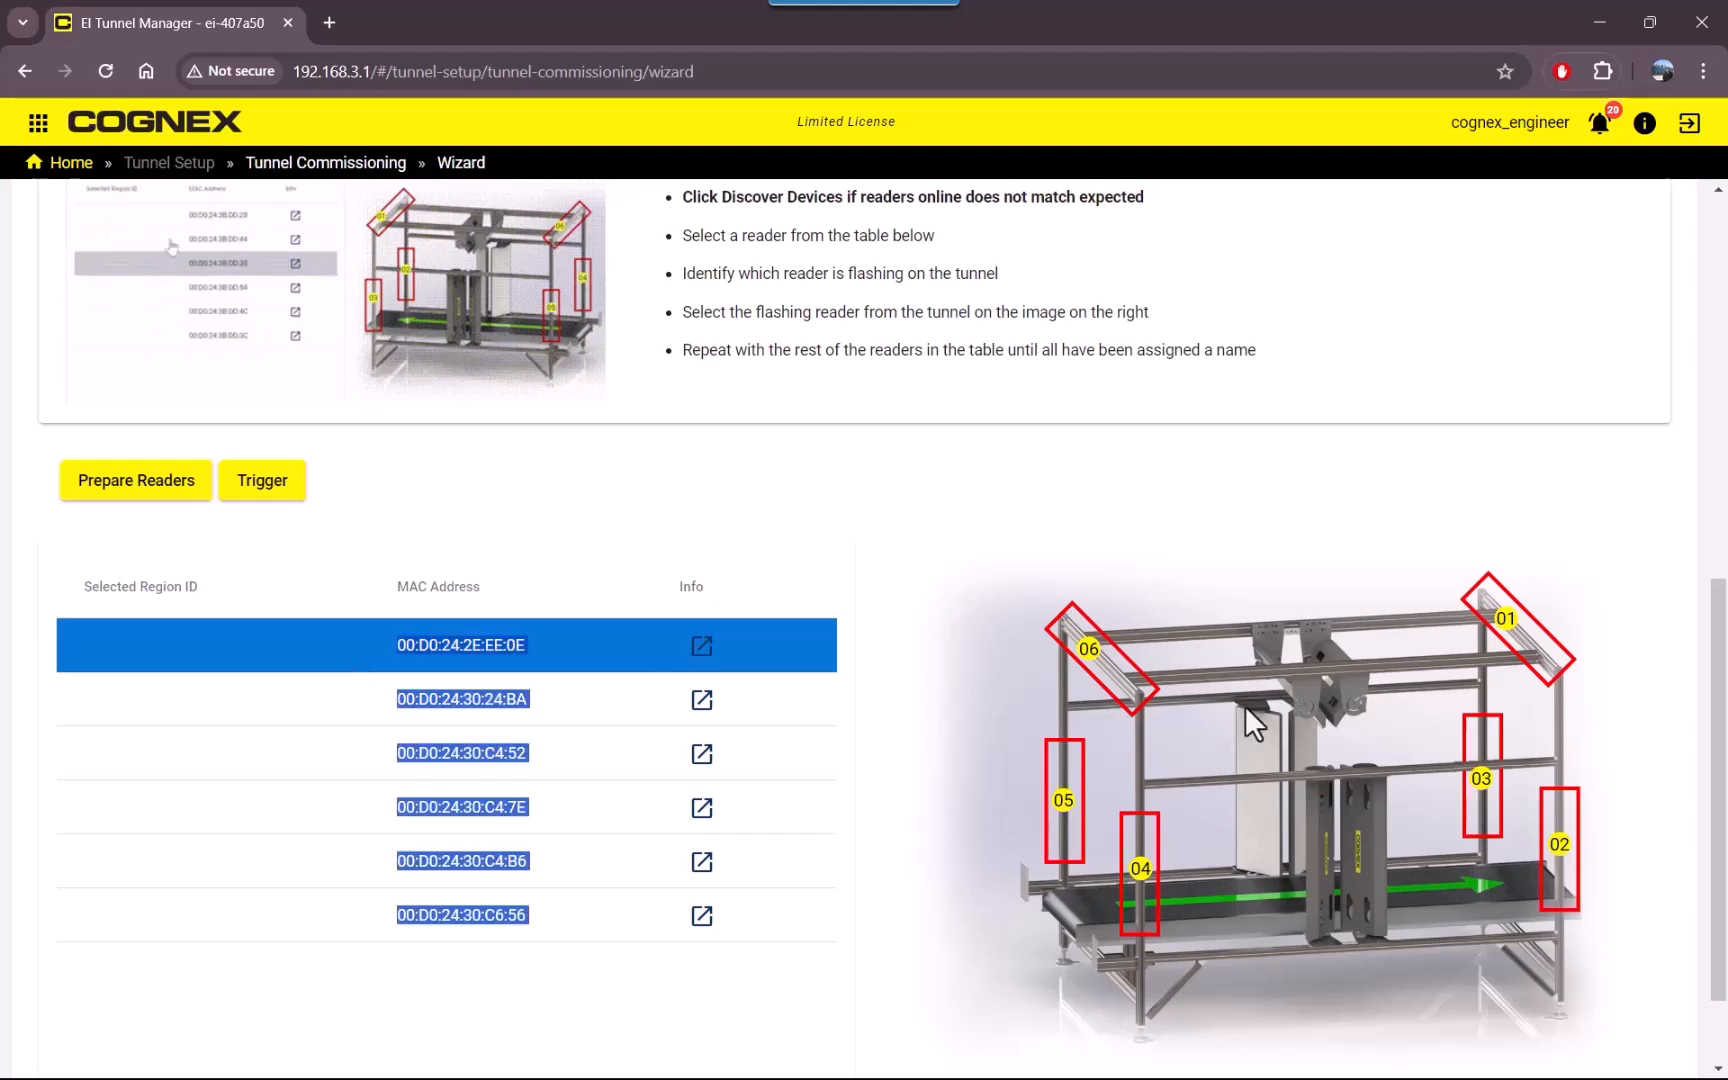
click(1560, 850)
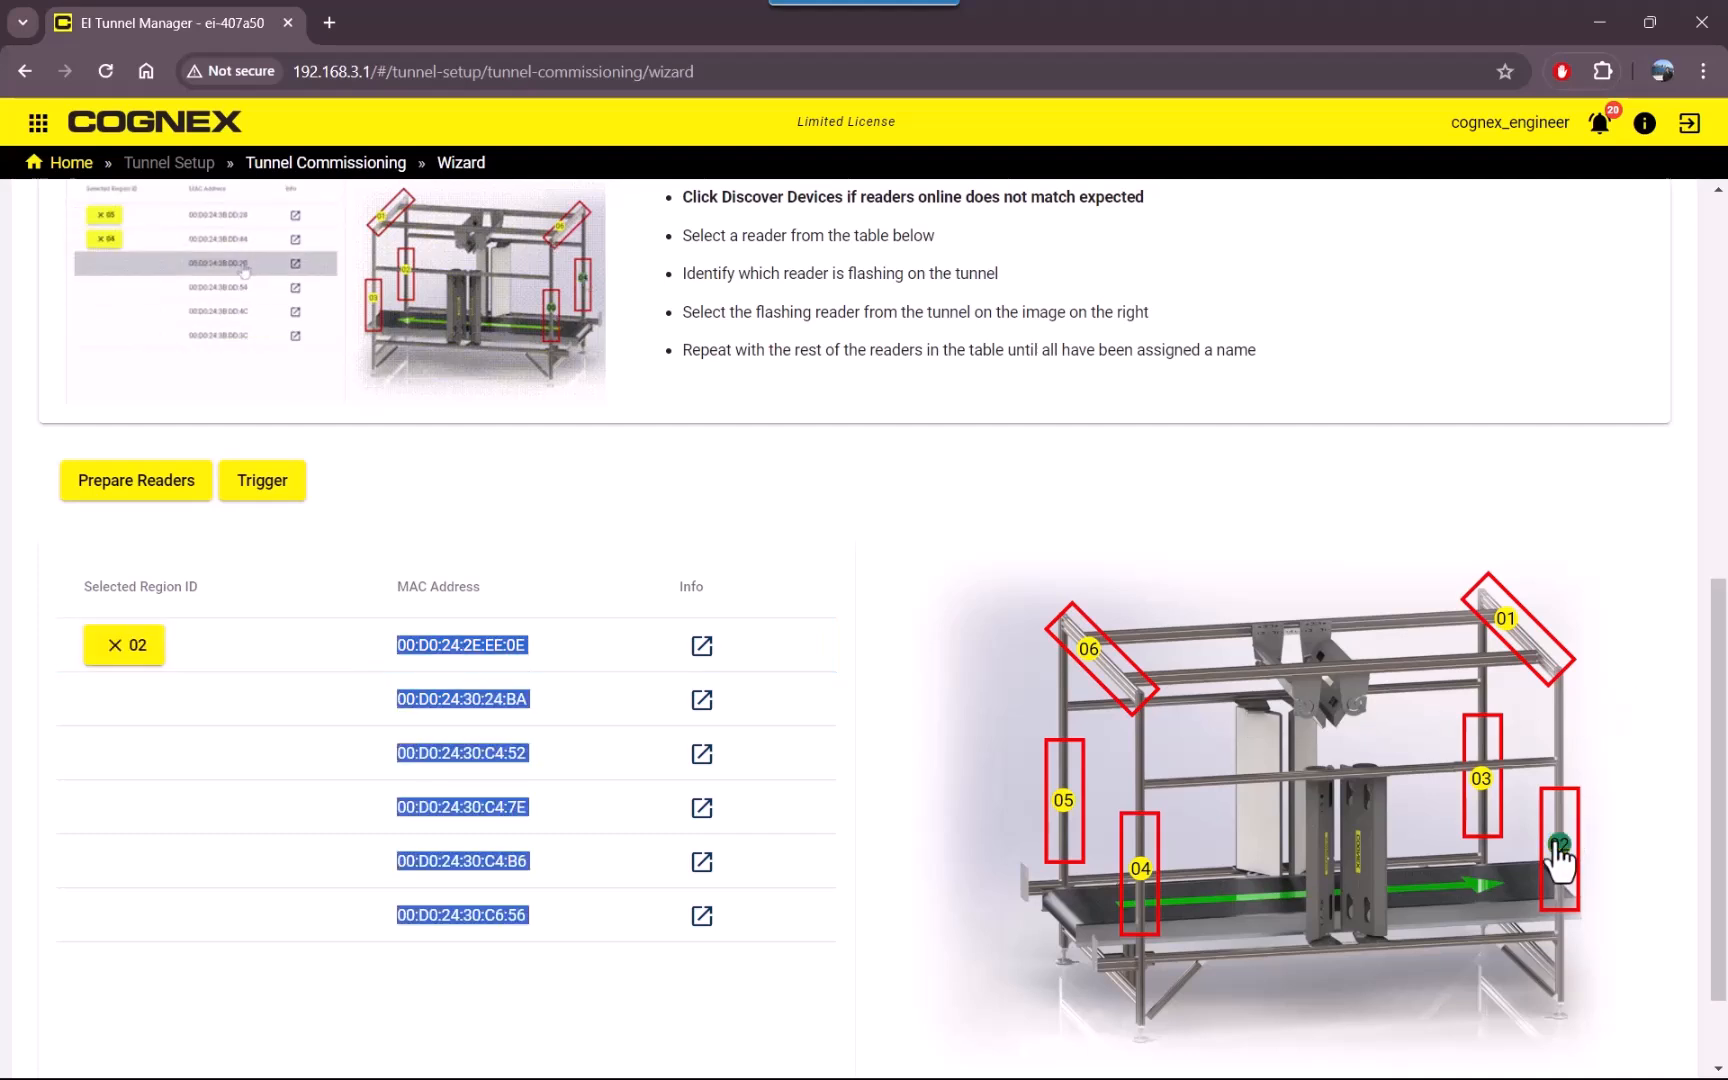
click(244, 702)
click(1063, 802)
Assign the four remaining readers, starting with 00:D0:24:30:C4:52, to regions 01, 03, 04 and 06, and proceed to Bank Validation.
click(293, 765)
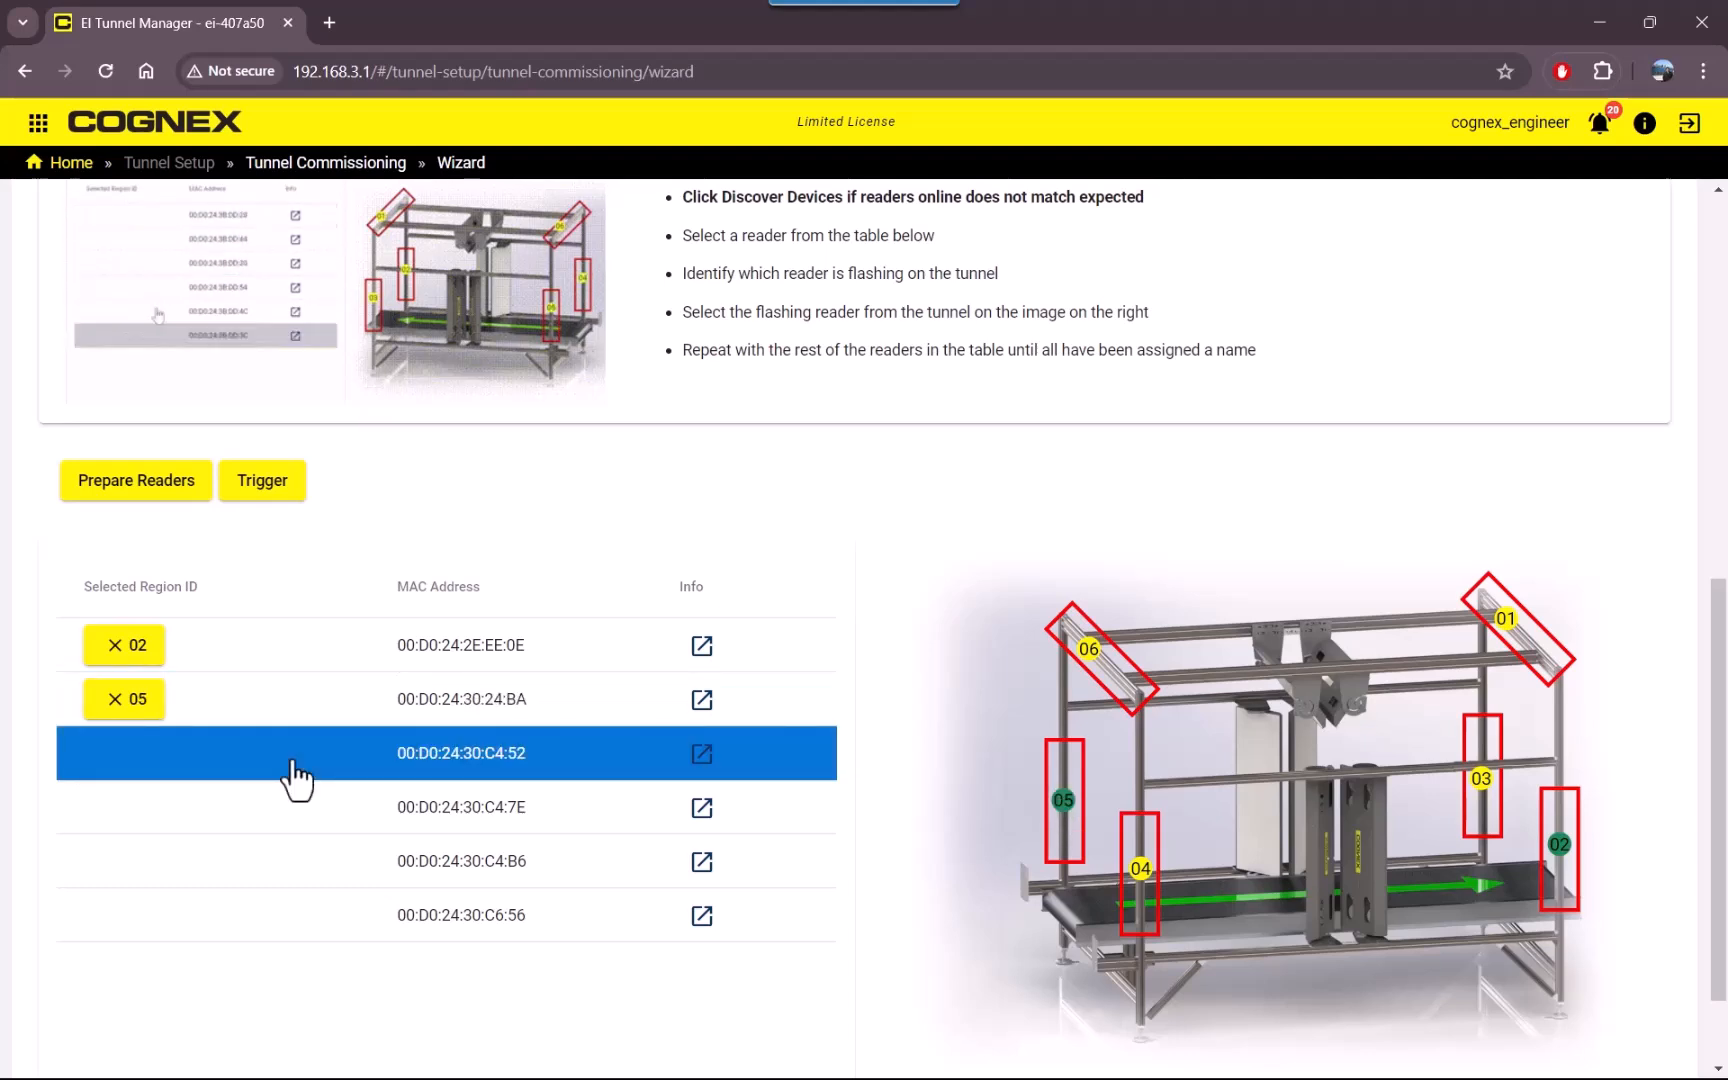
click(1140, 868)
click(1481, 778)
click(1505, 618)
click(1089, 648)
scroll(937, 879, down, 1)
click(1634, 1014)
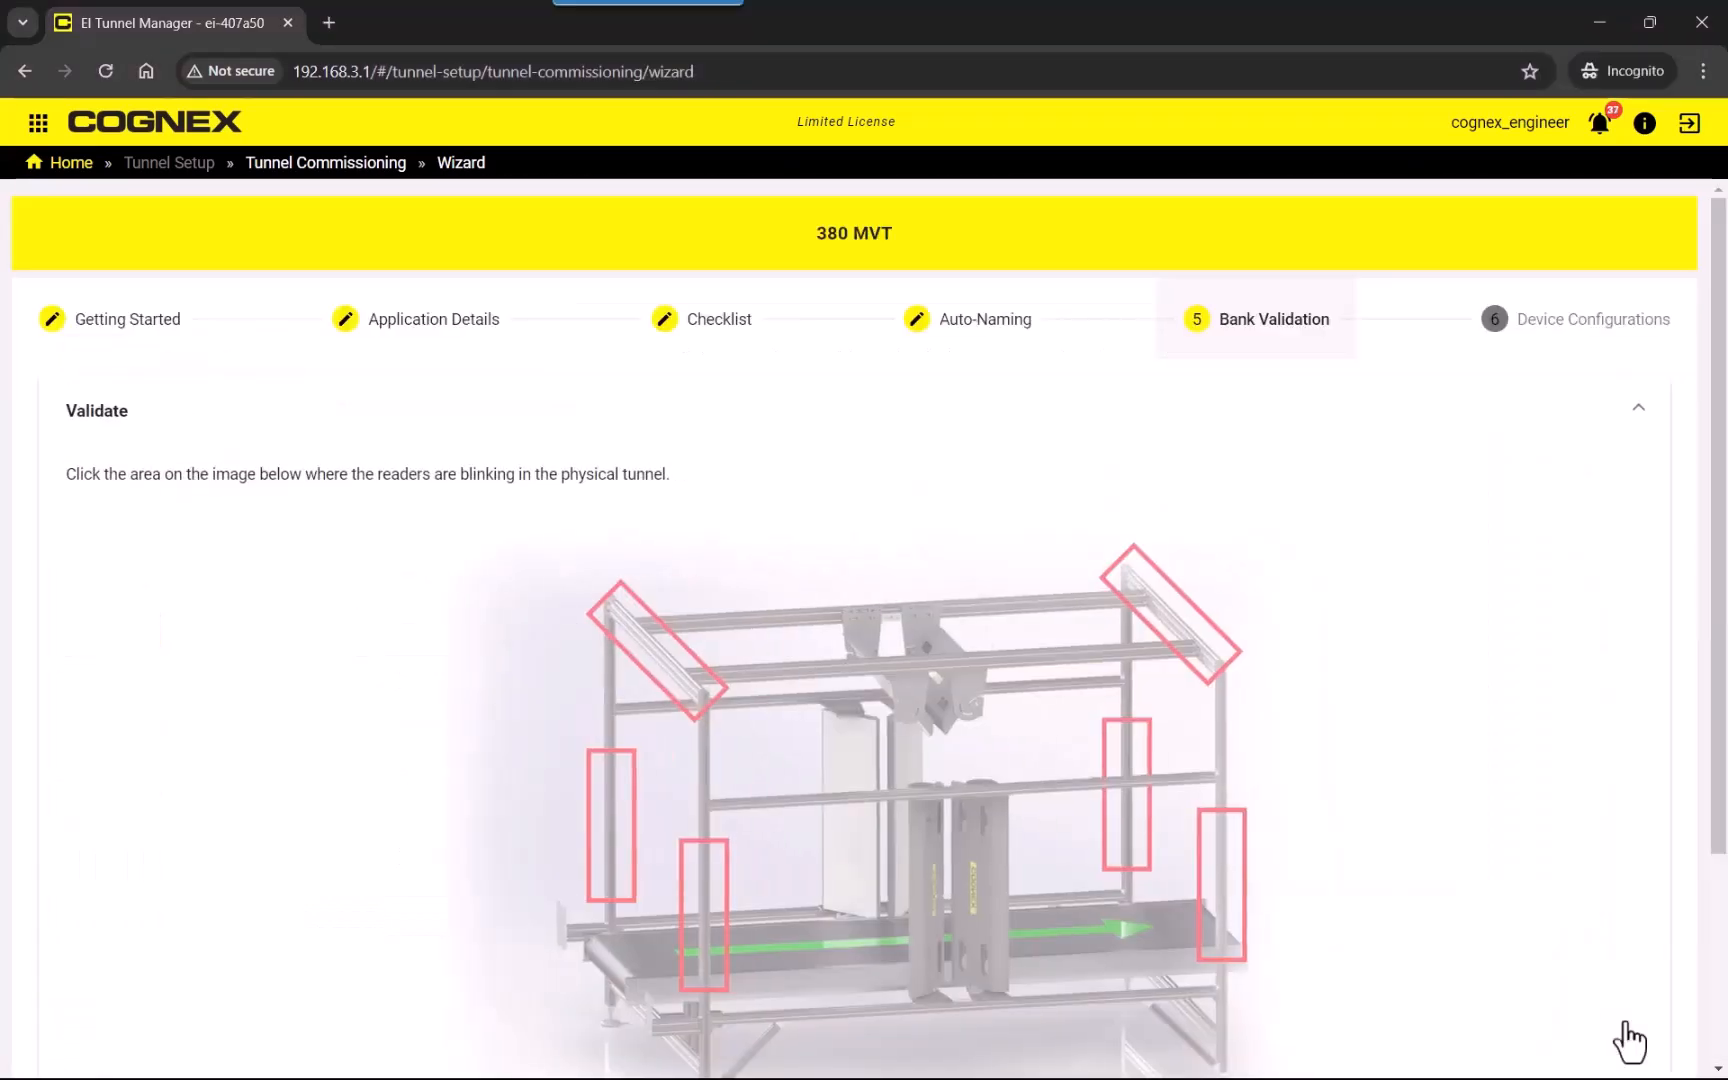
Validate all six tunnel banks by identifying where the readers blink, and finish the commissioning wizard through Device Configurations.
scroll(1350, 785, down, 2)
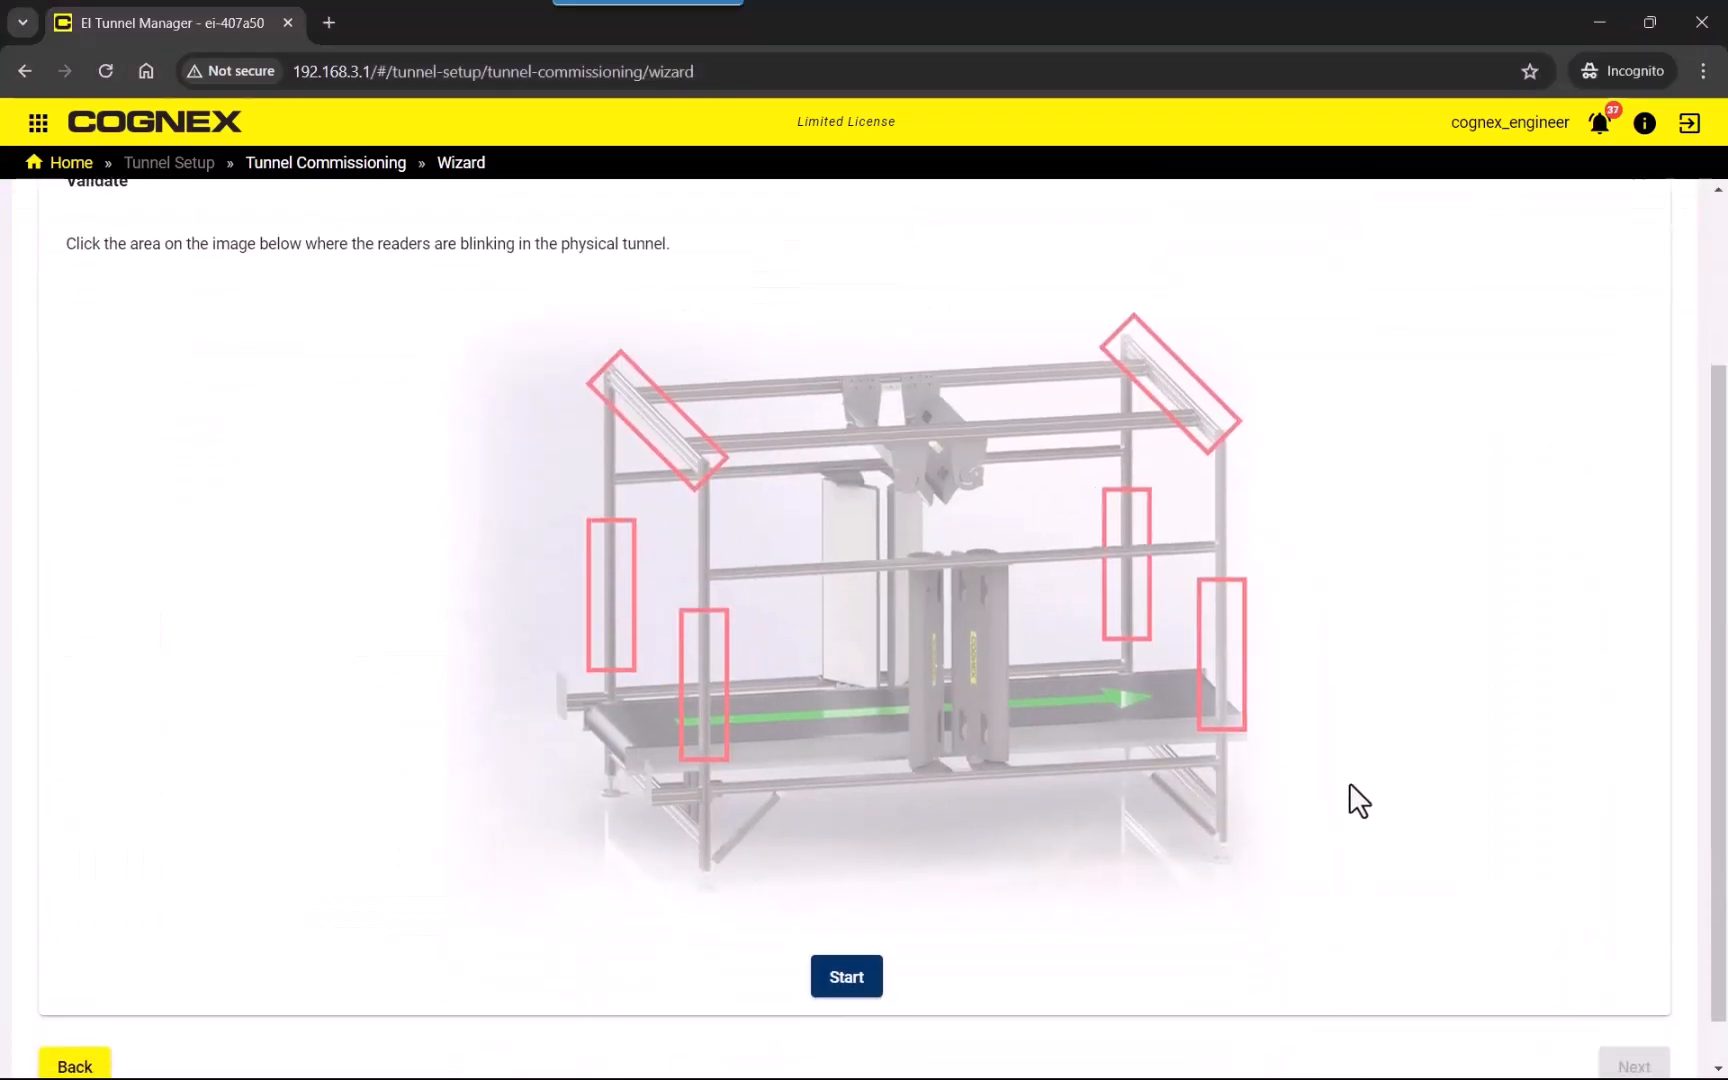
click(838, 985)
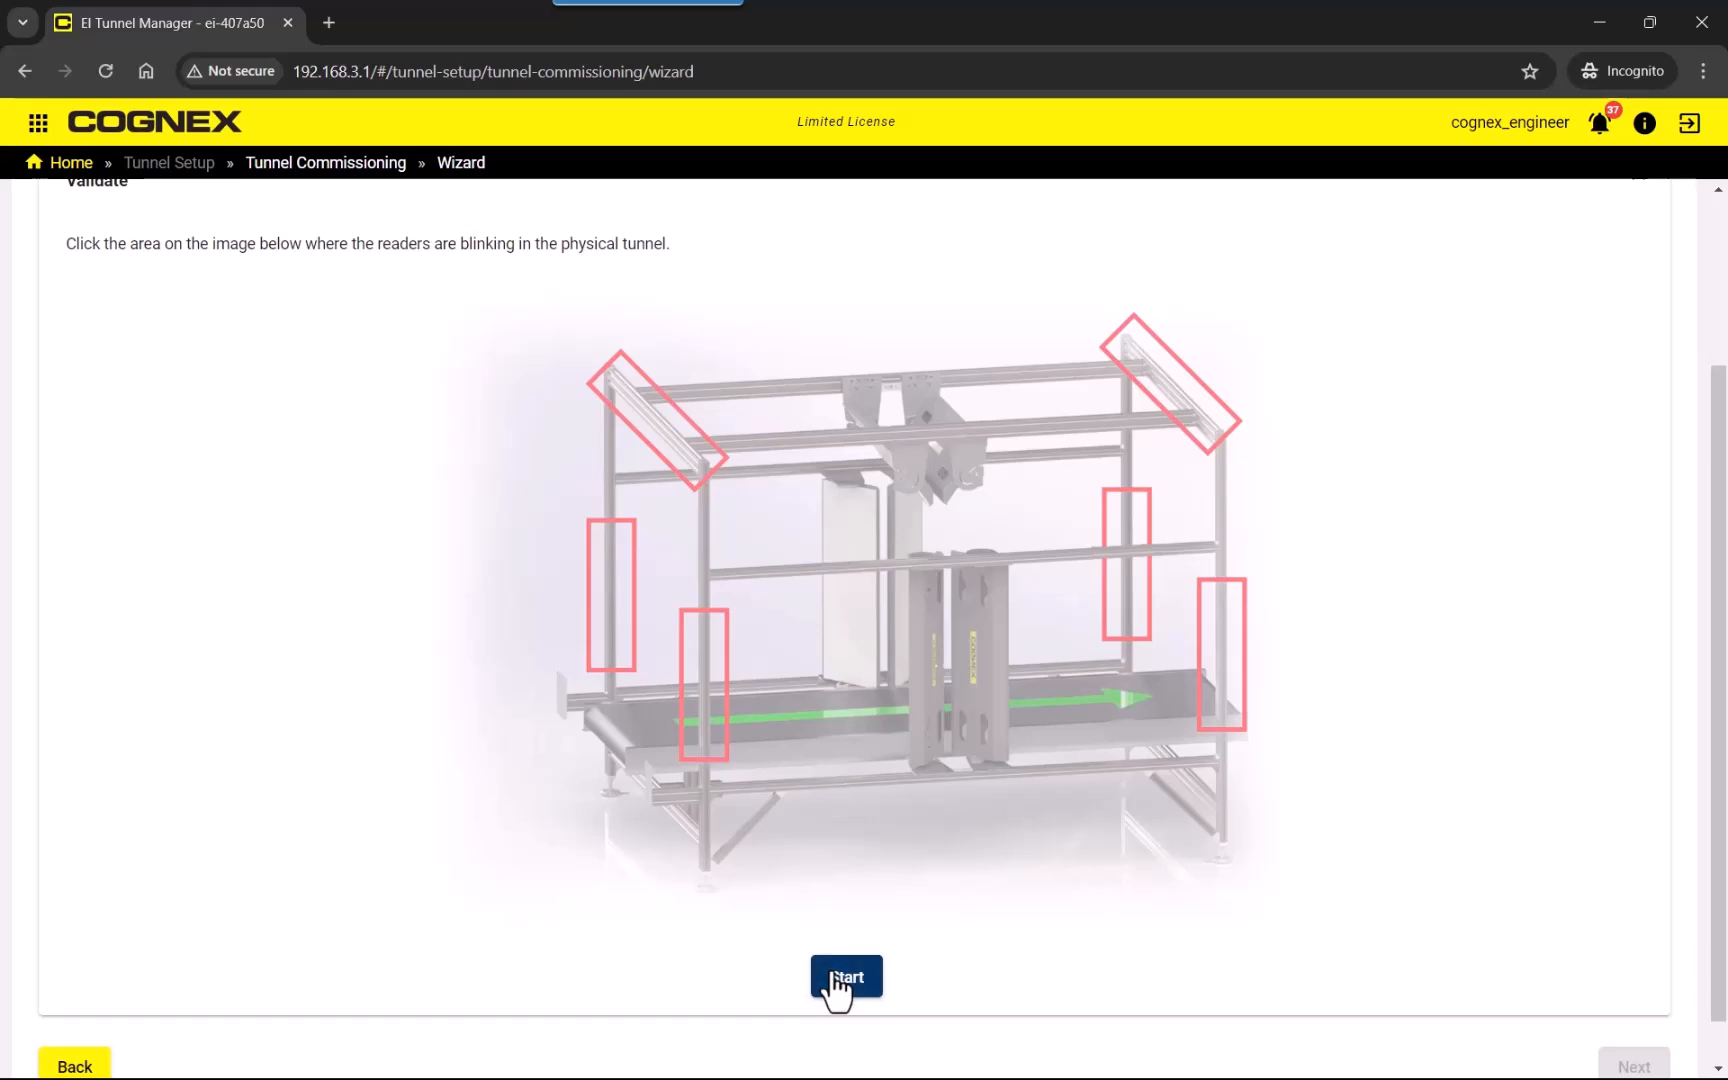
click(835, 975)
click(835, 978)
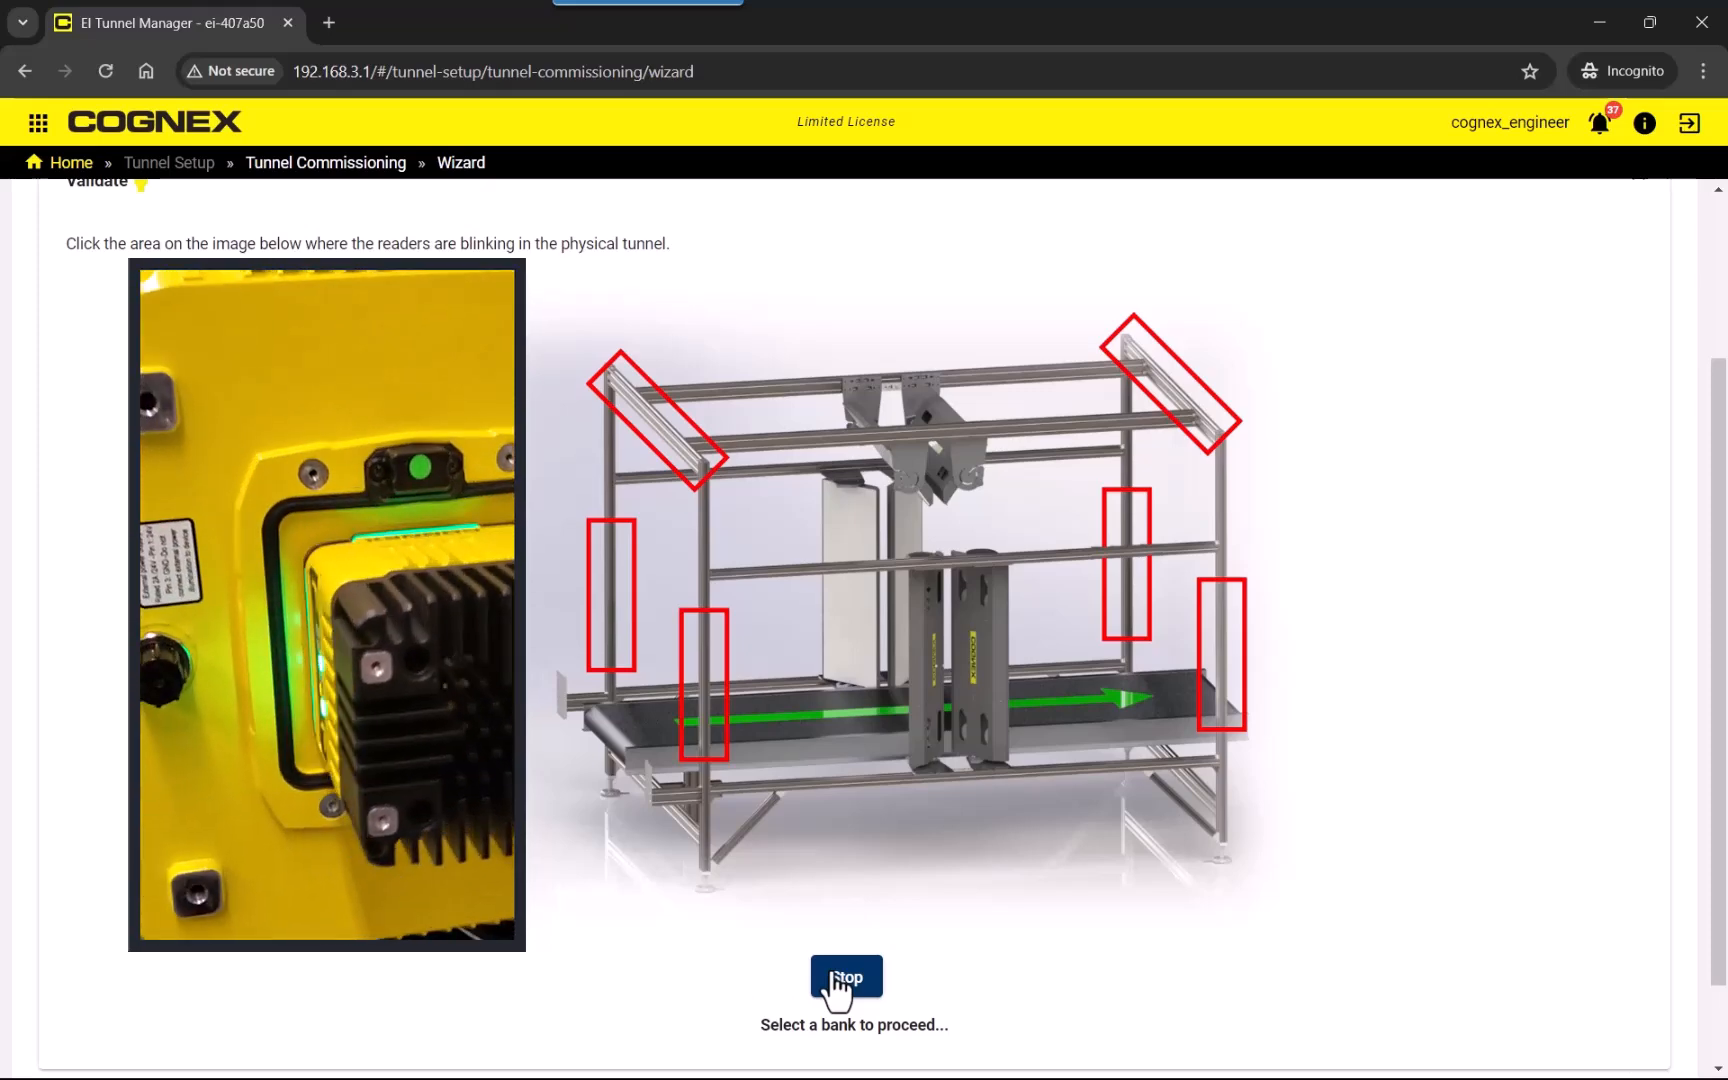
click(700, 690)
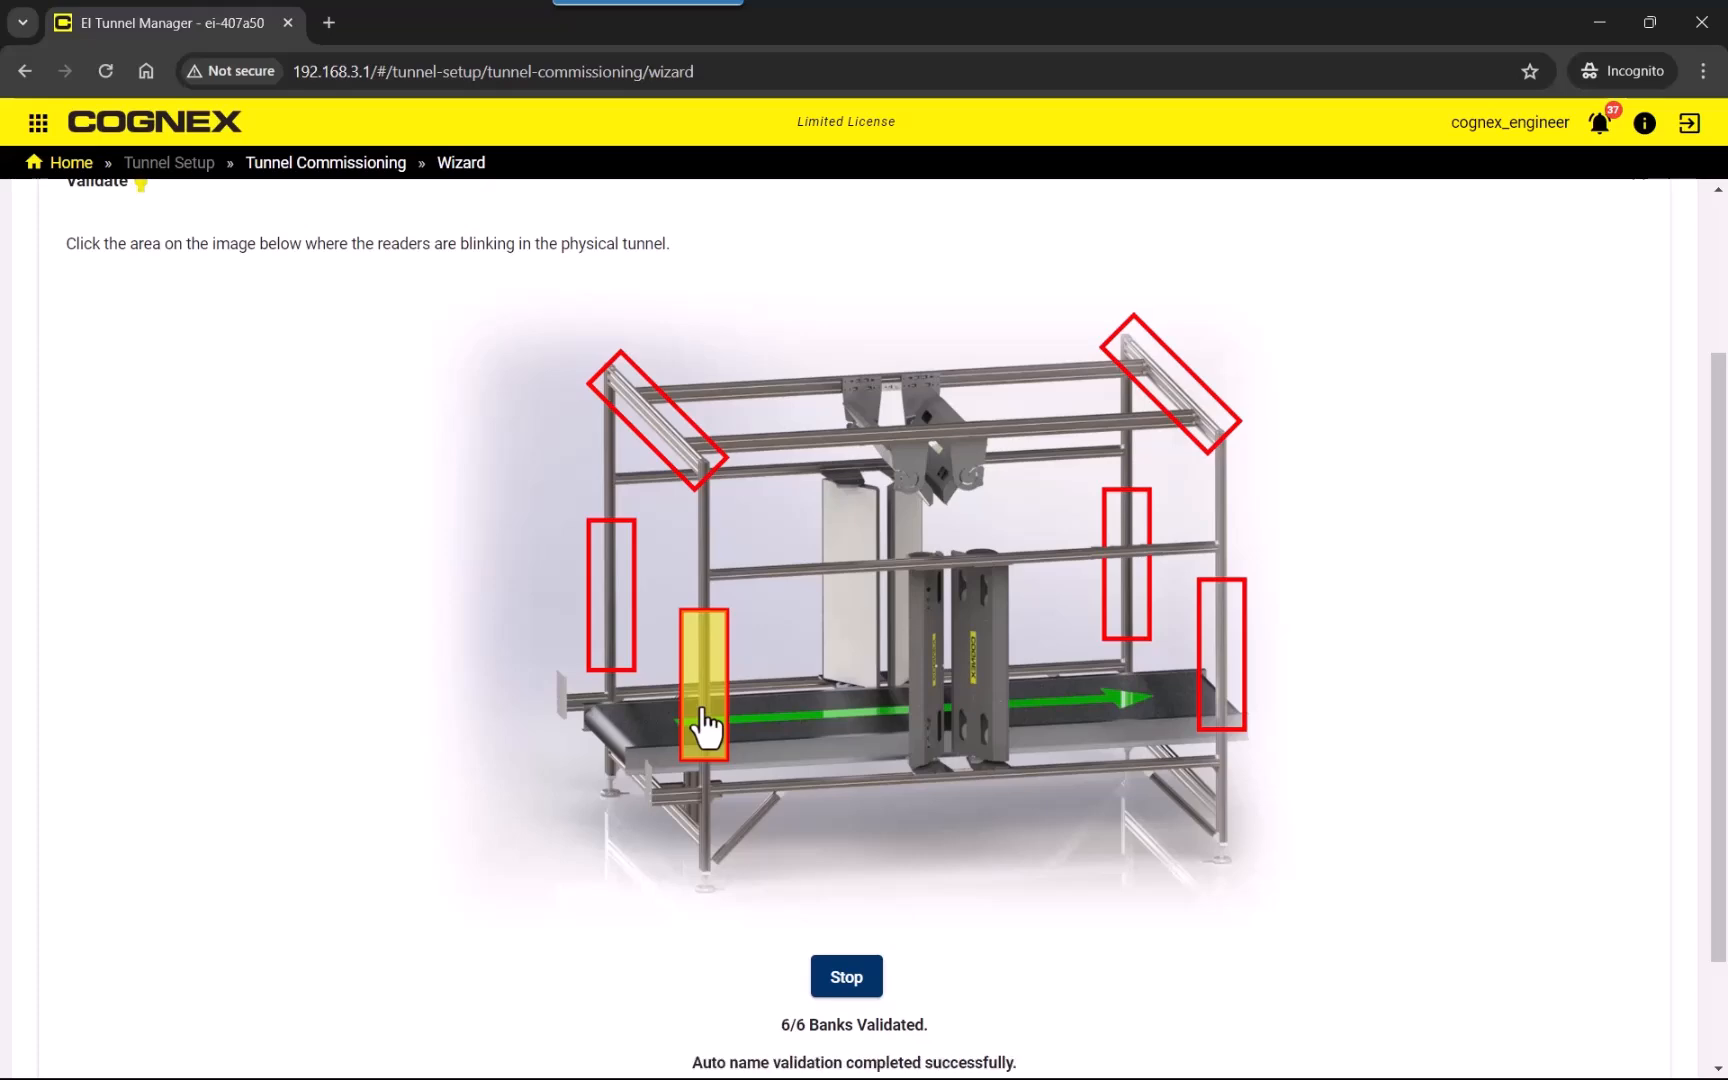
scroll(566, 835, down, 2)
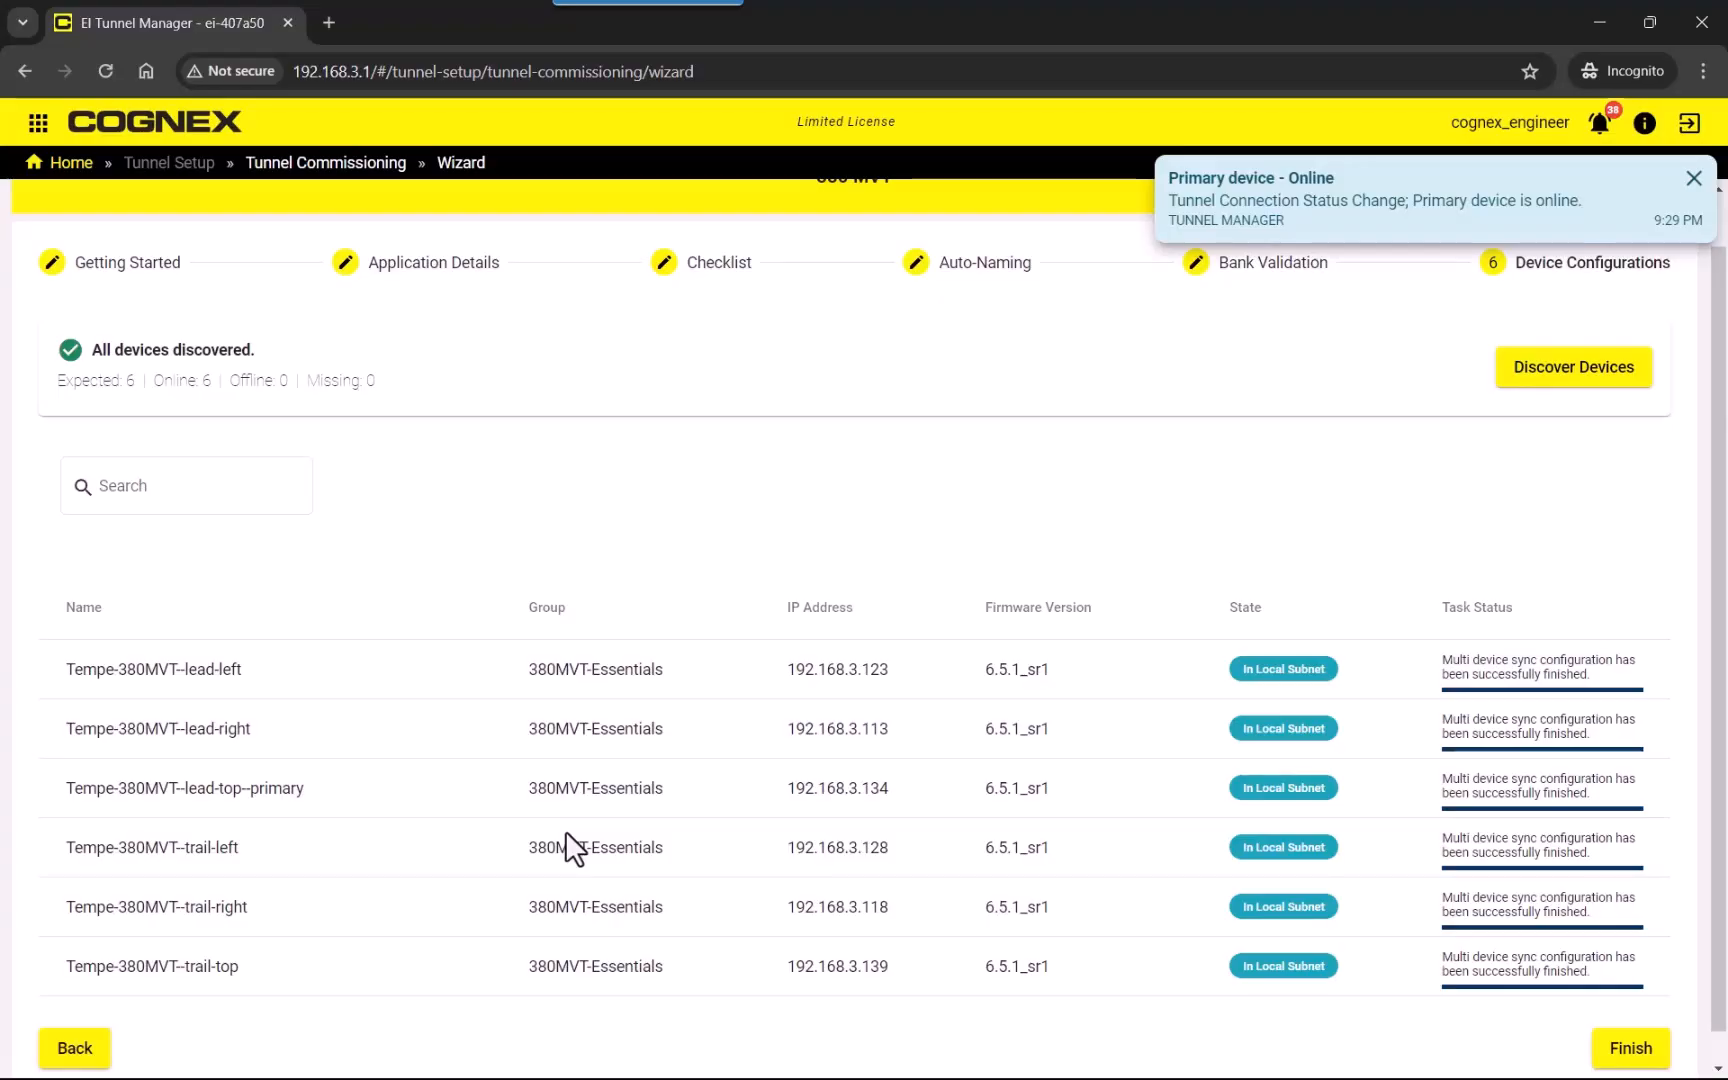
click(1629, 1050)
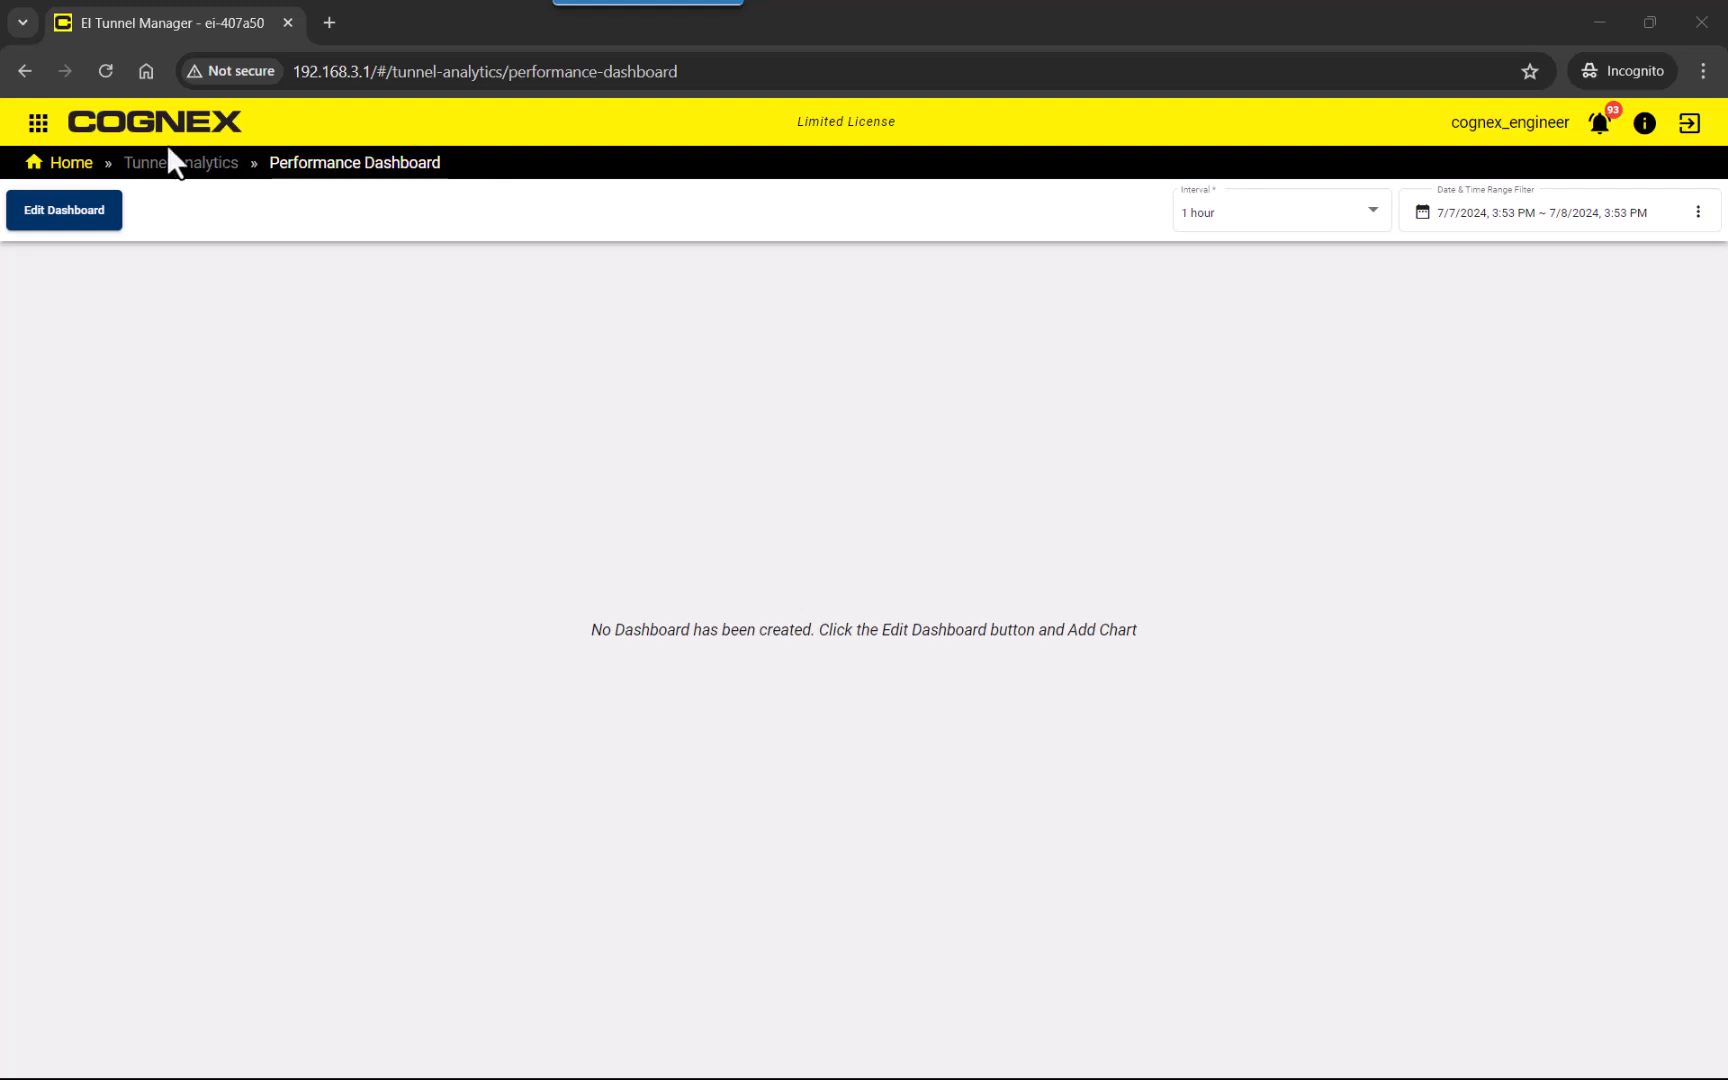
Provision all six readers in the Tempe380MVT group from the DataMan provisioning page.
click(38, 124)
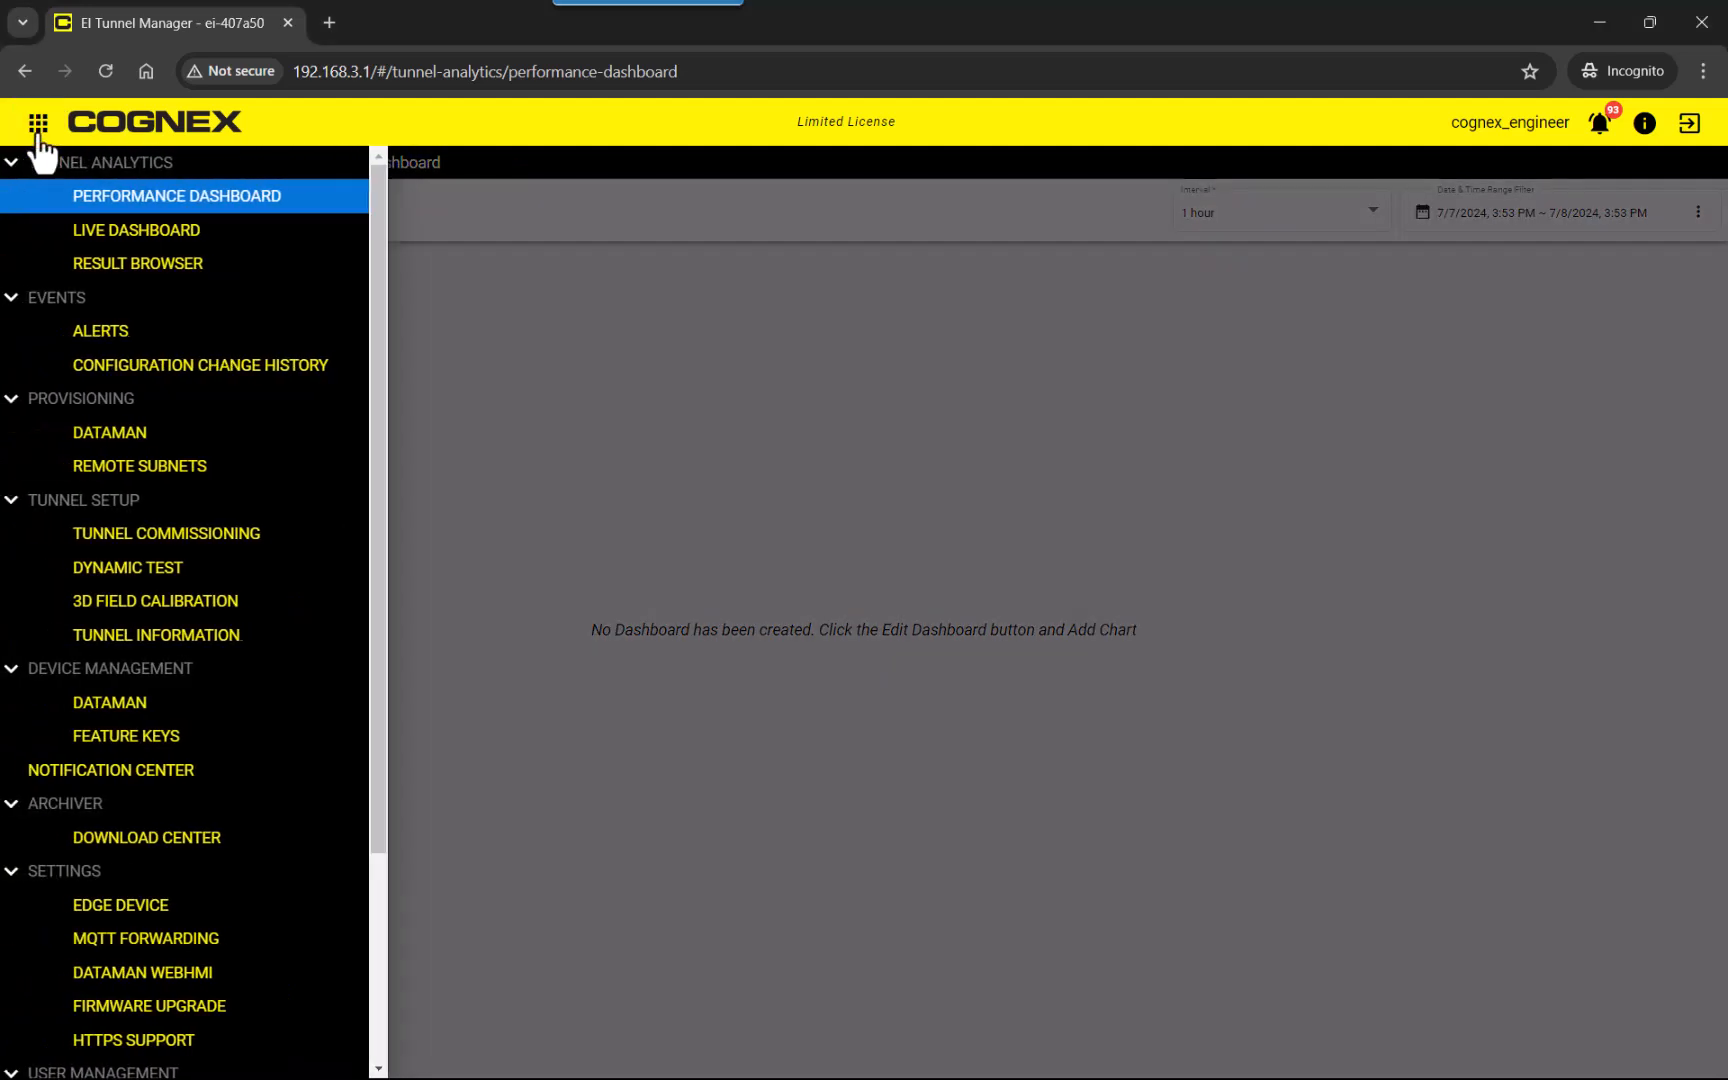
click(116, 433)
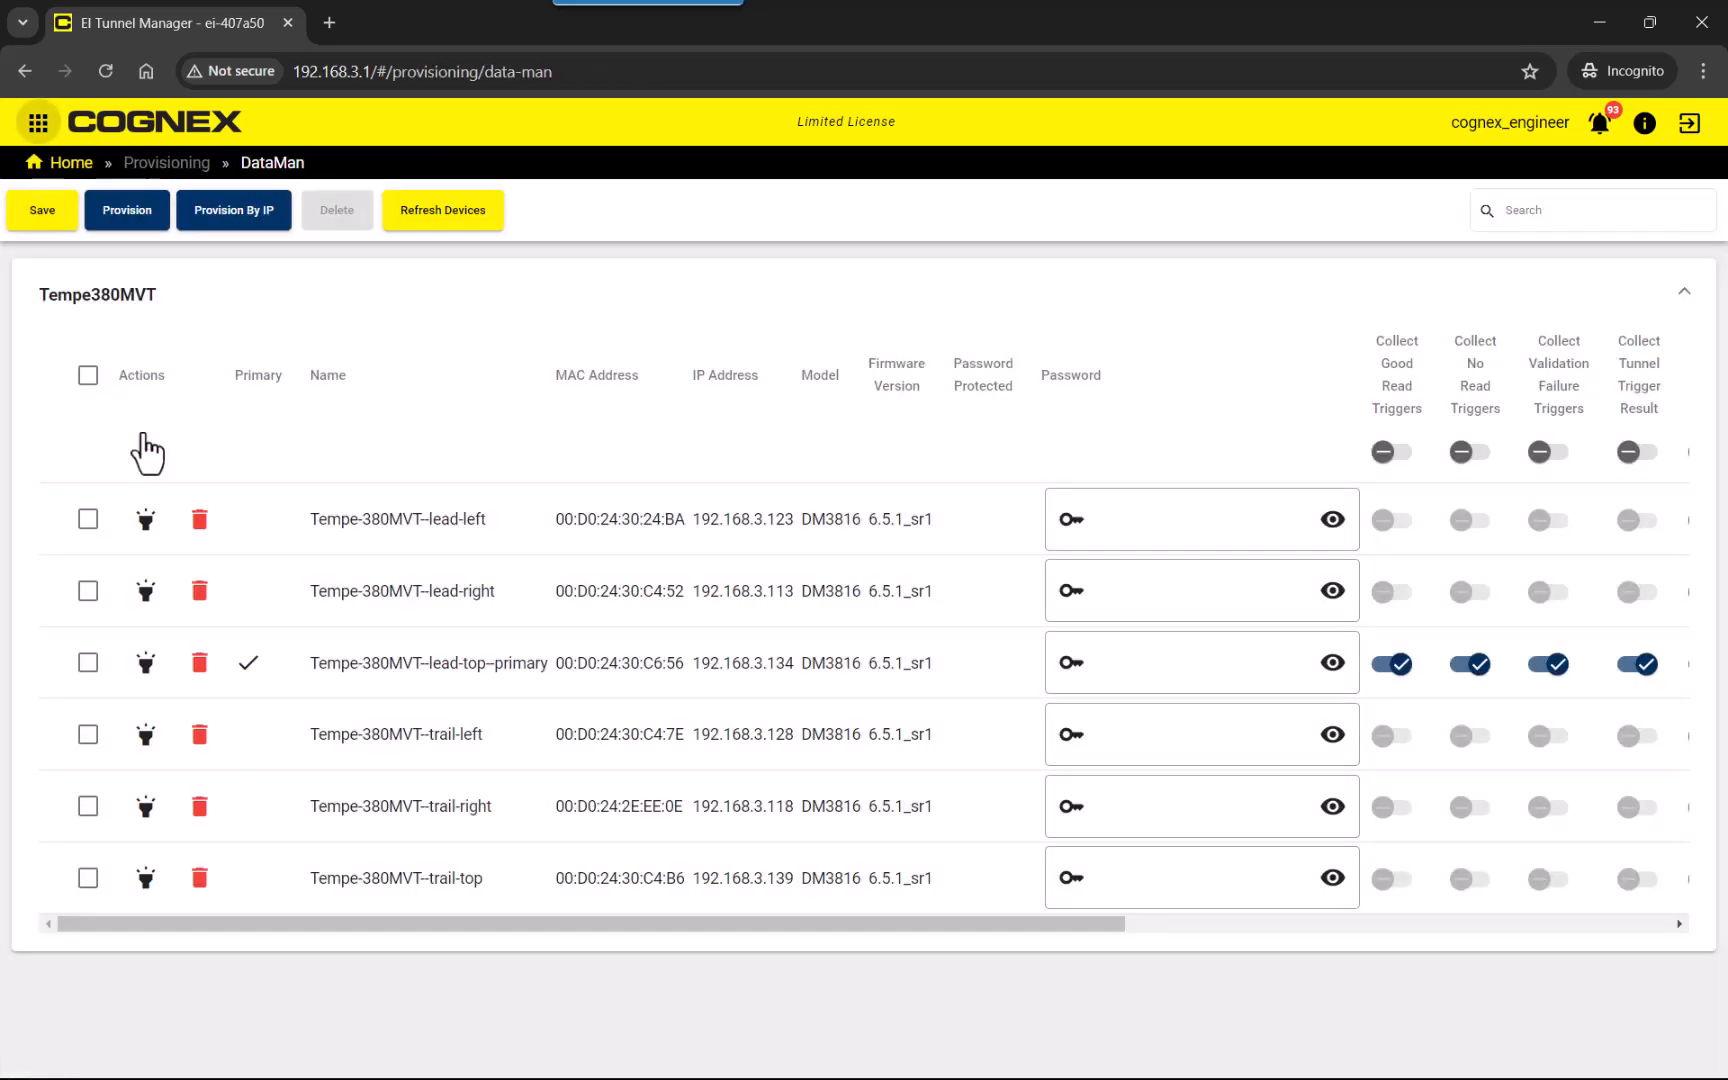
click(127, 210)
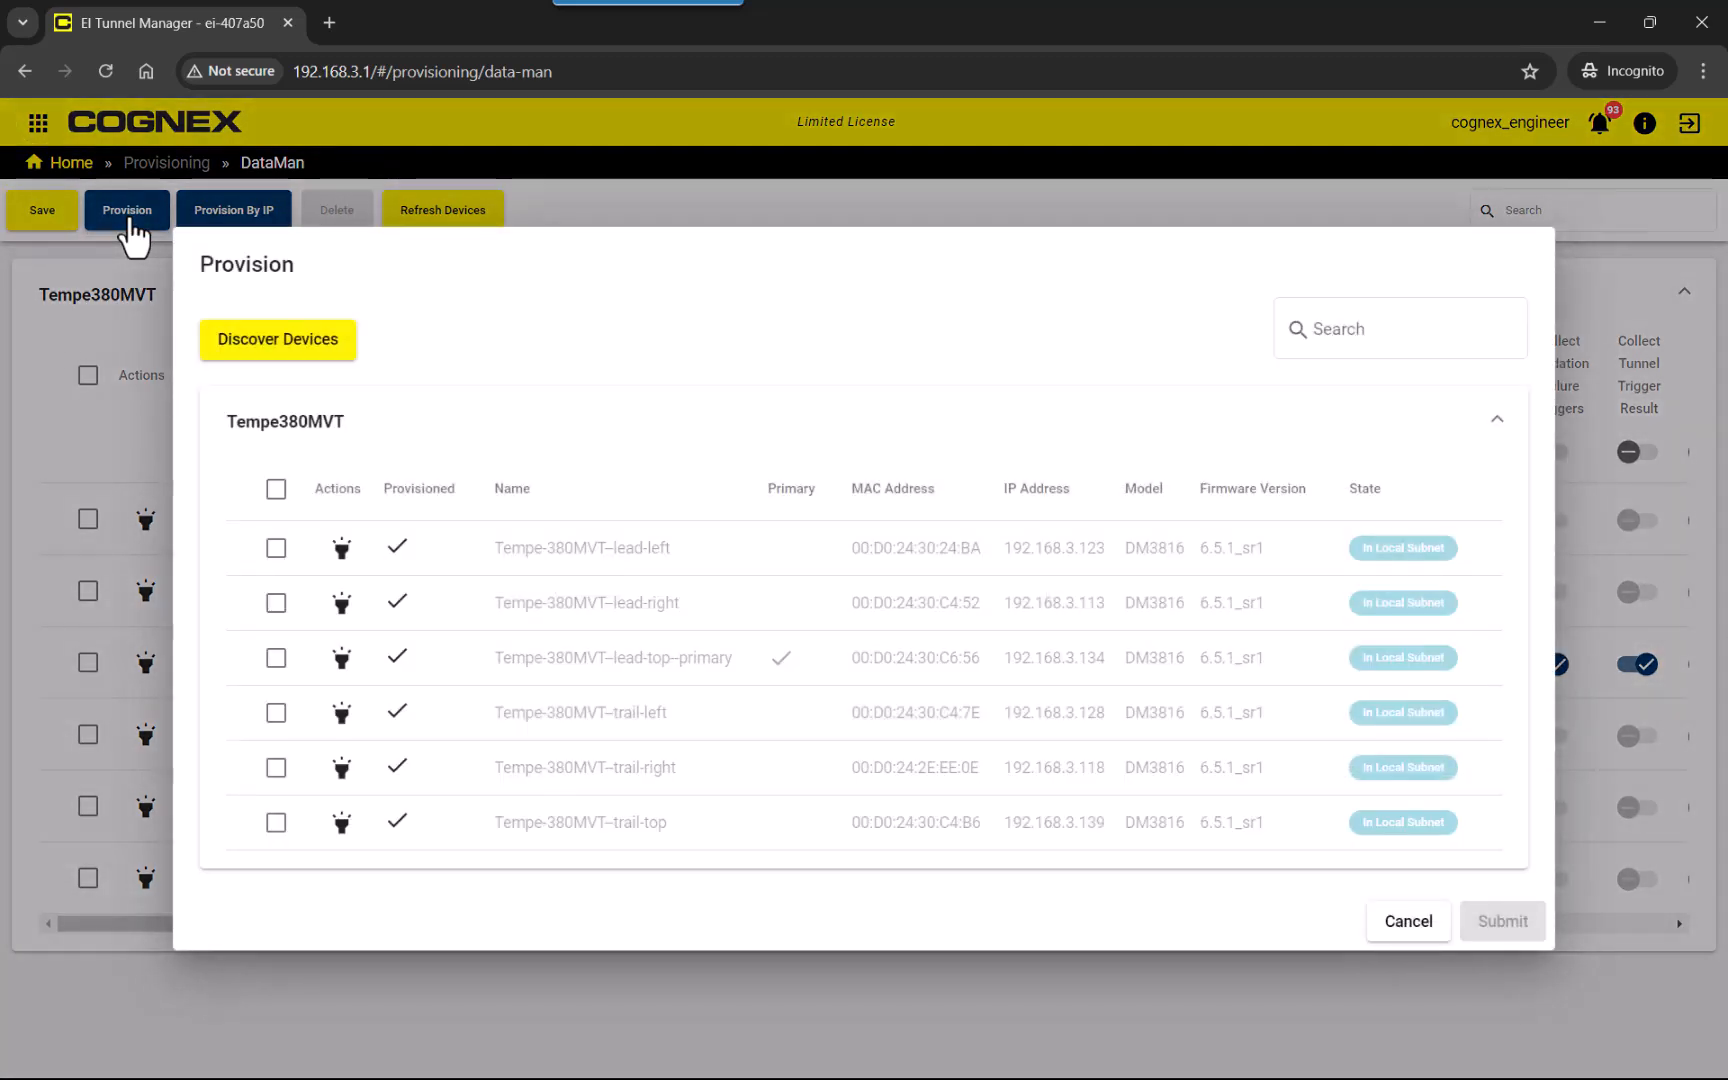
click(278, 494)
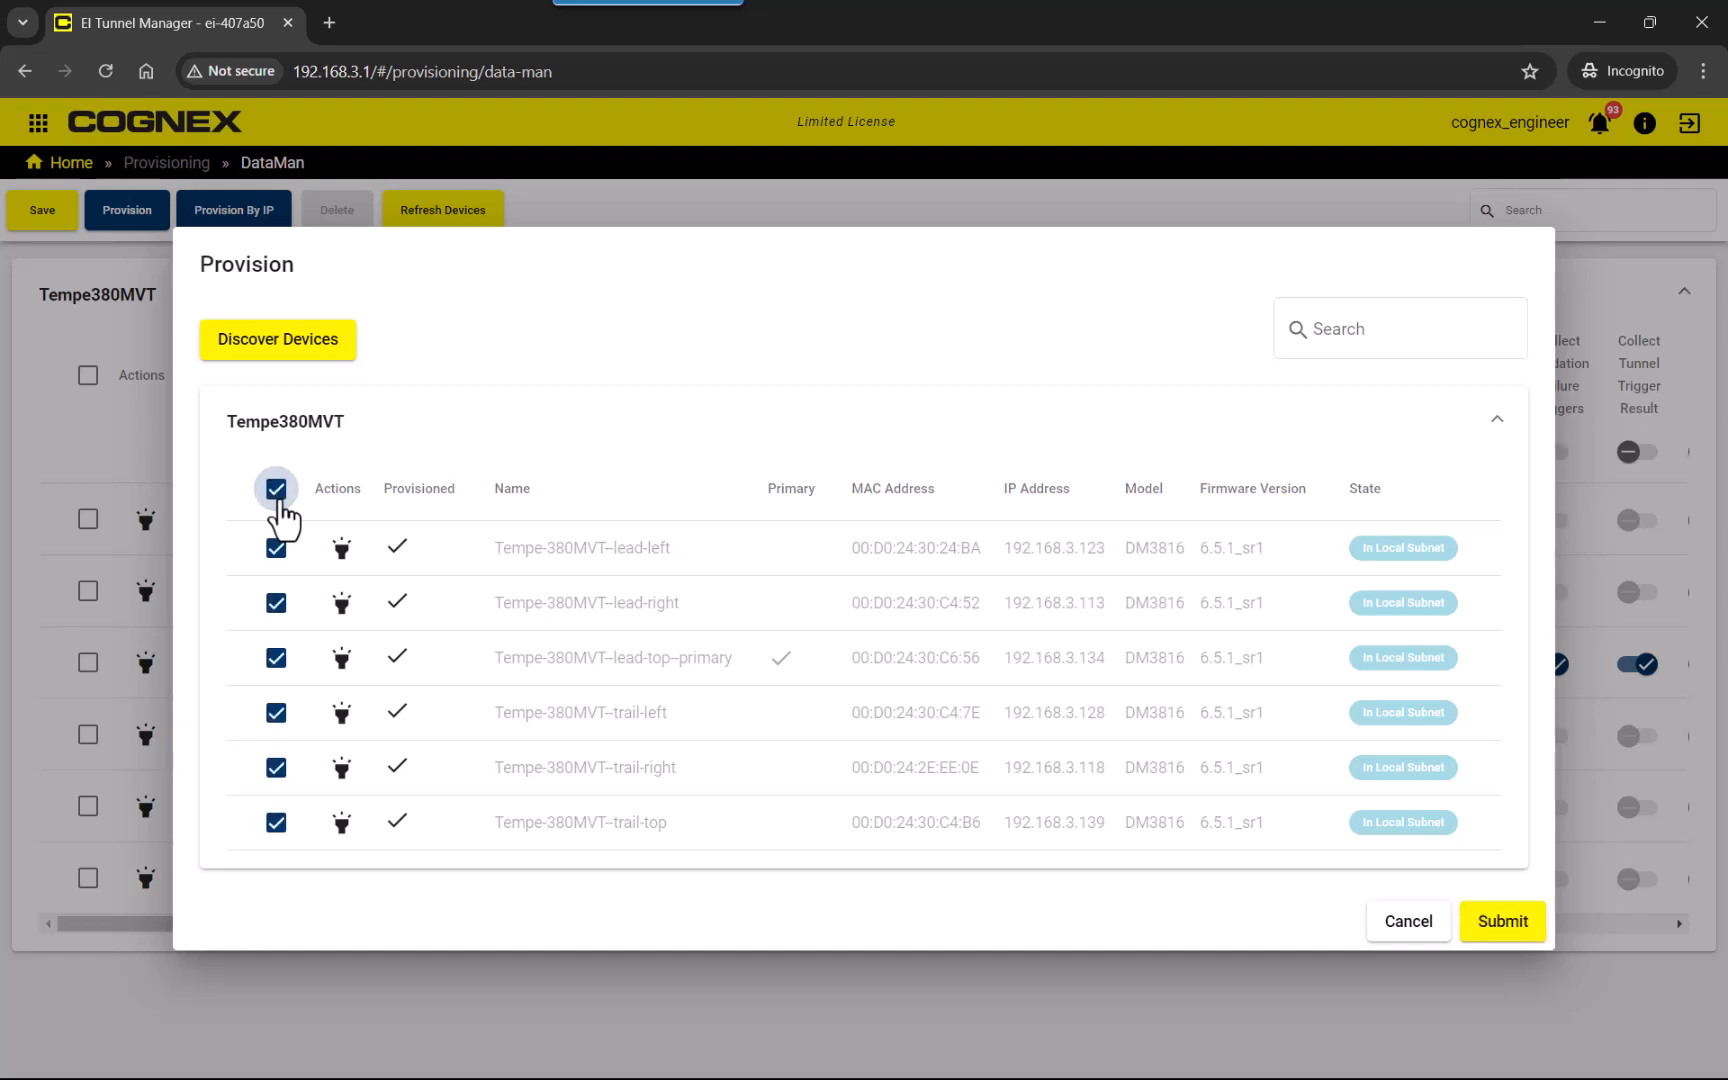
click(1497, 935)
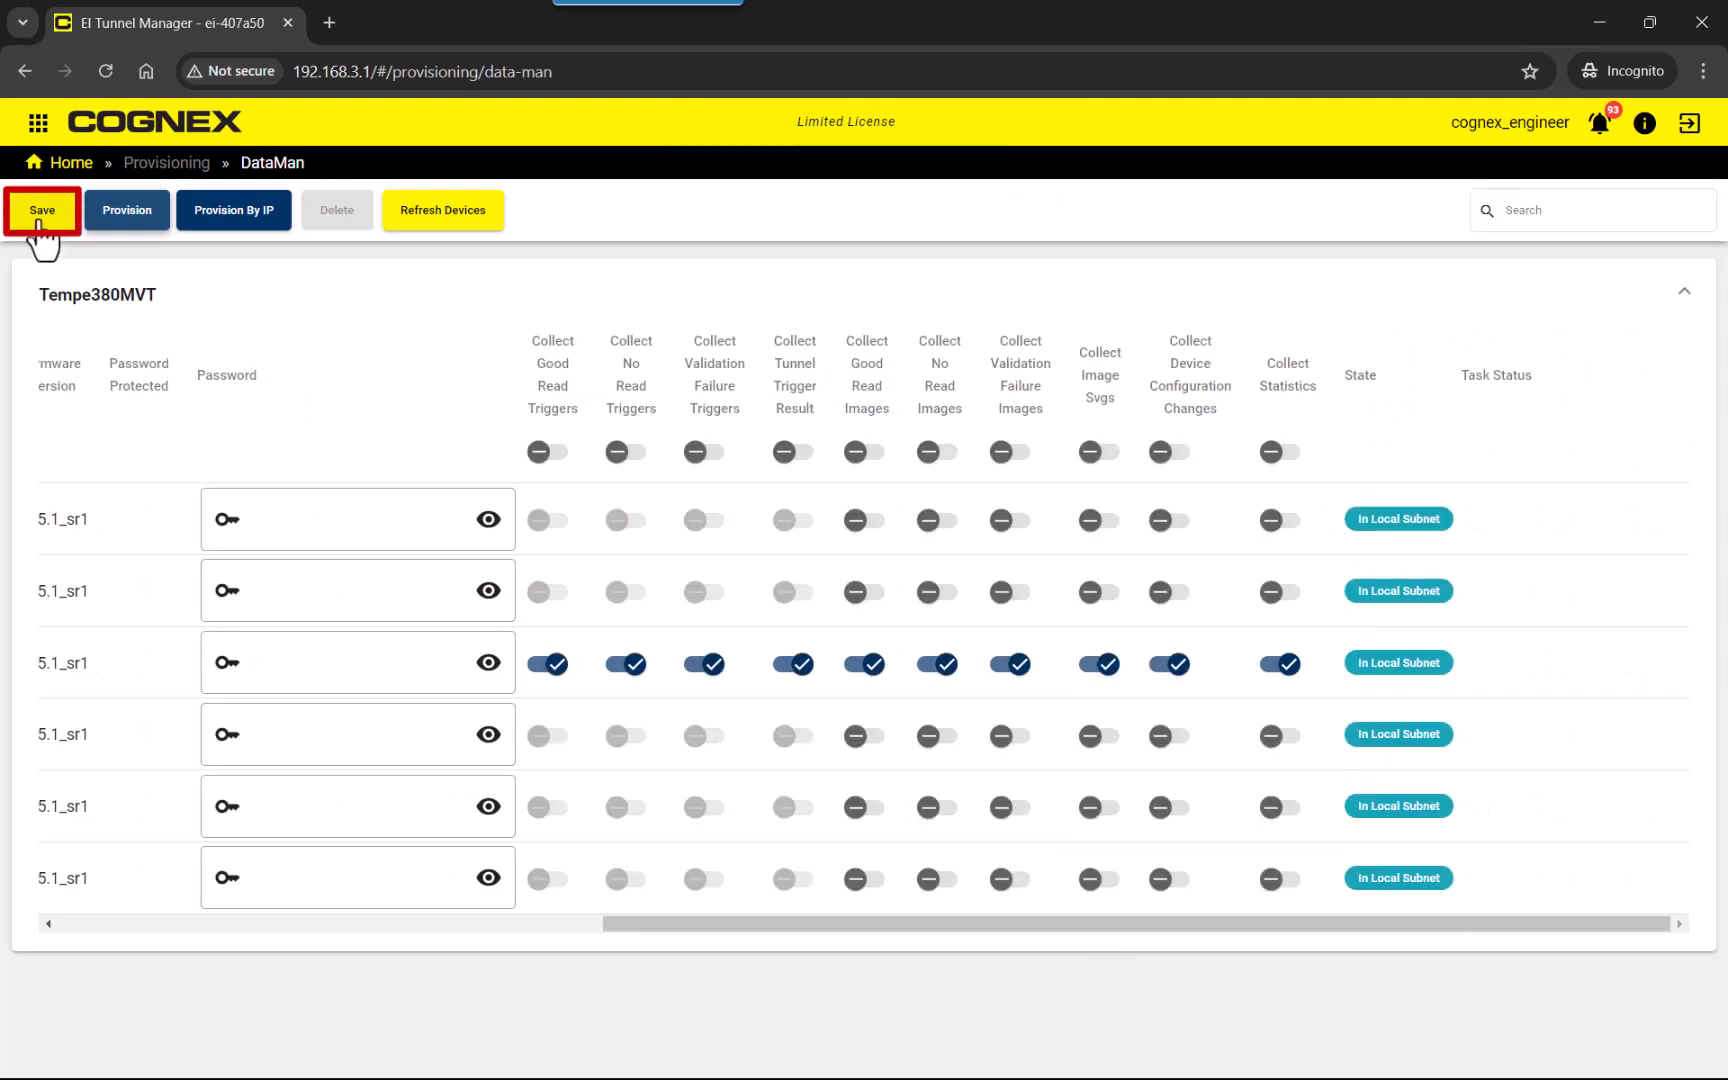
Save the DataMan provisioning settings without overwriting the reader FTP script, and return to the home page.
click(39, 220)
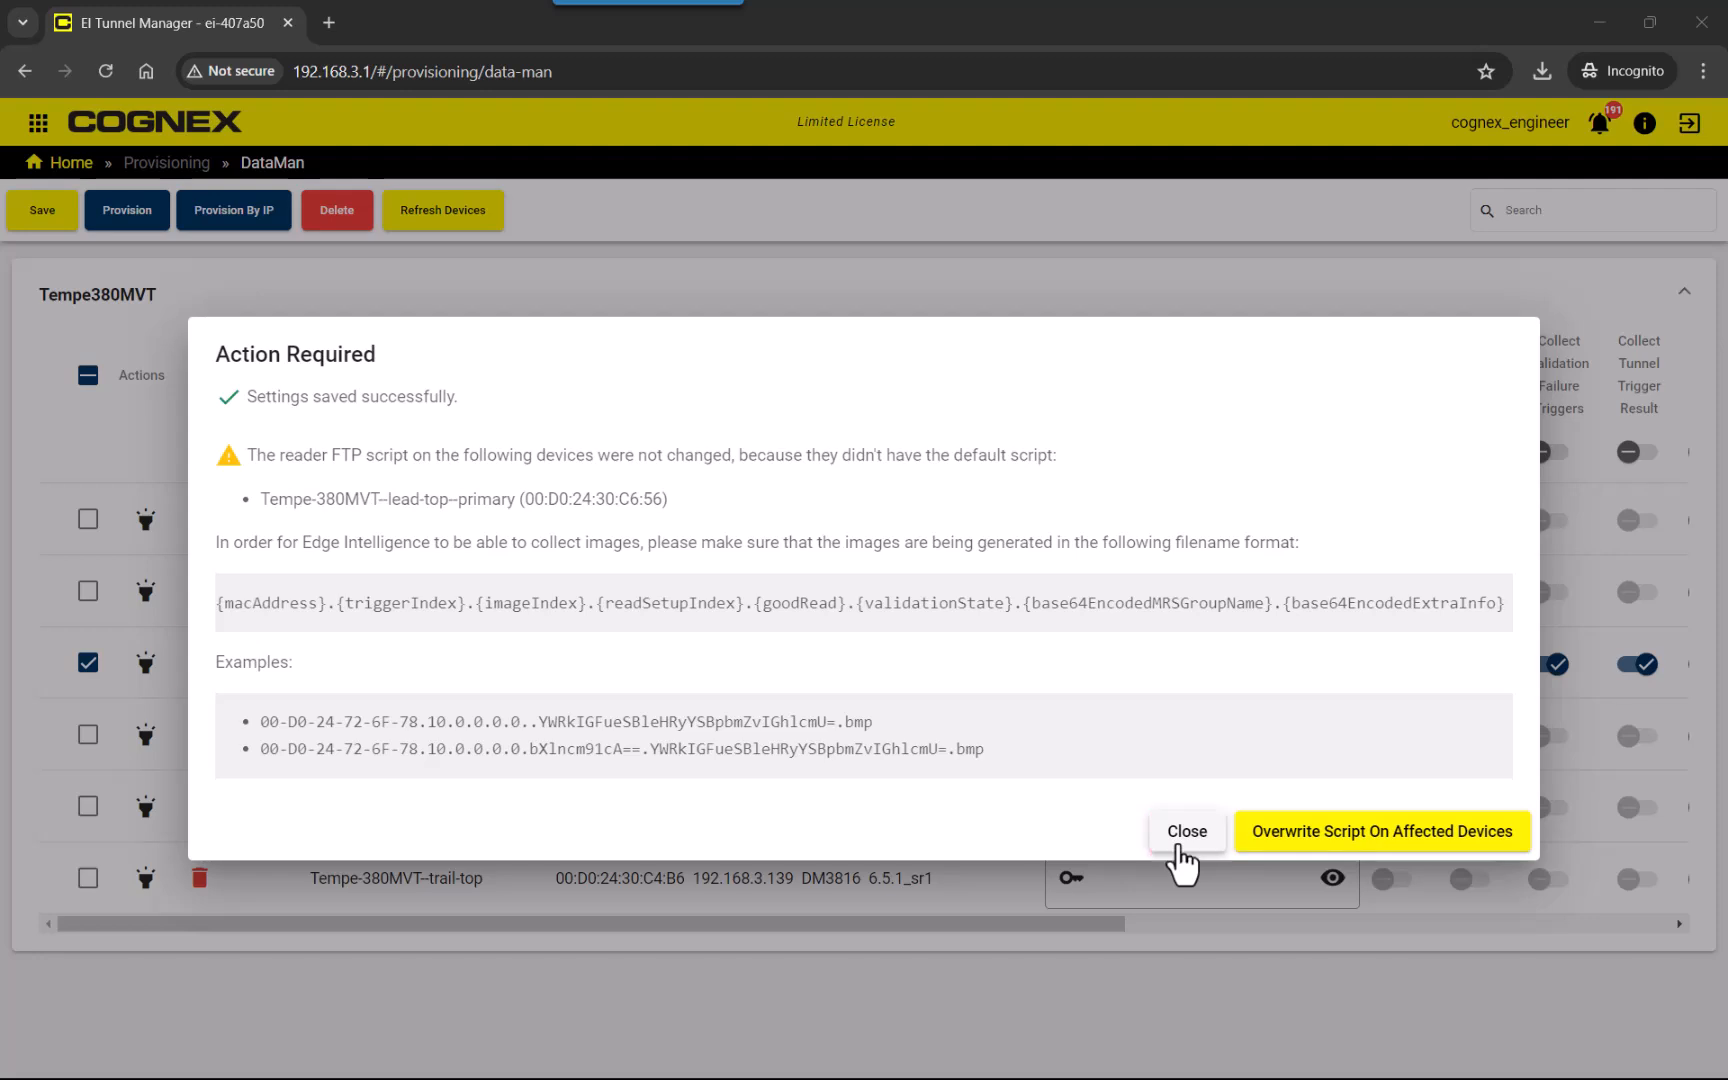
click(1185, 835)
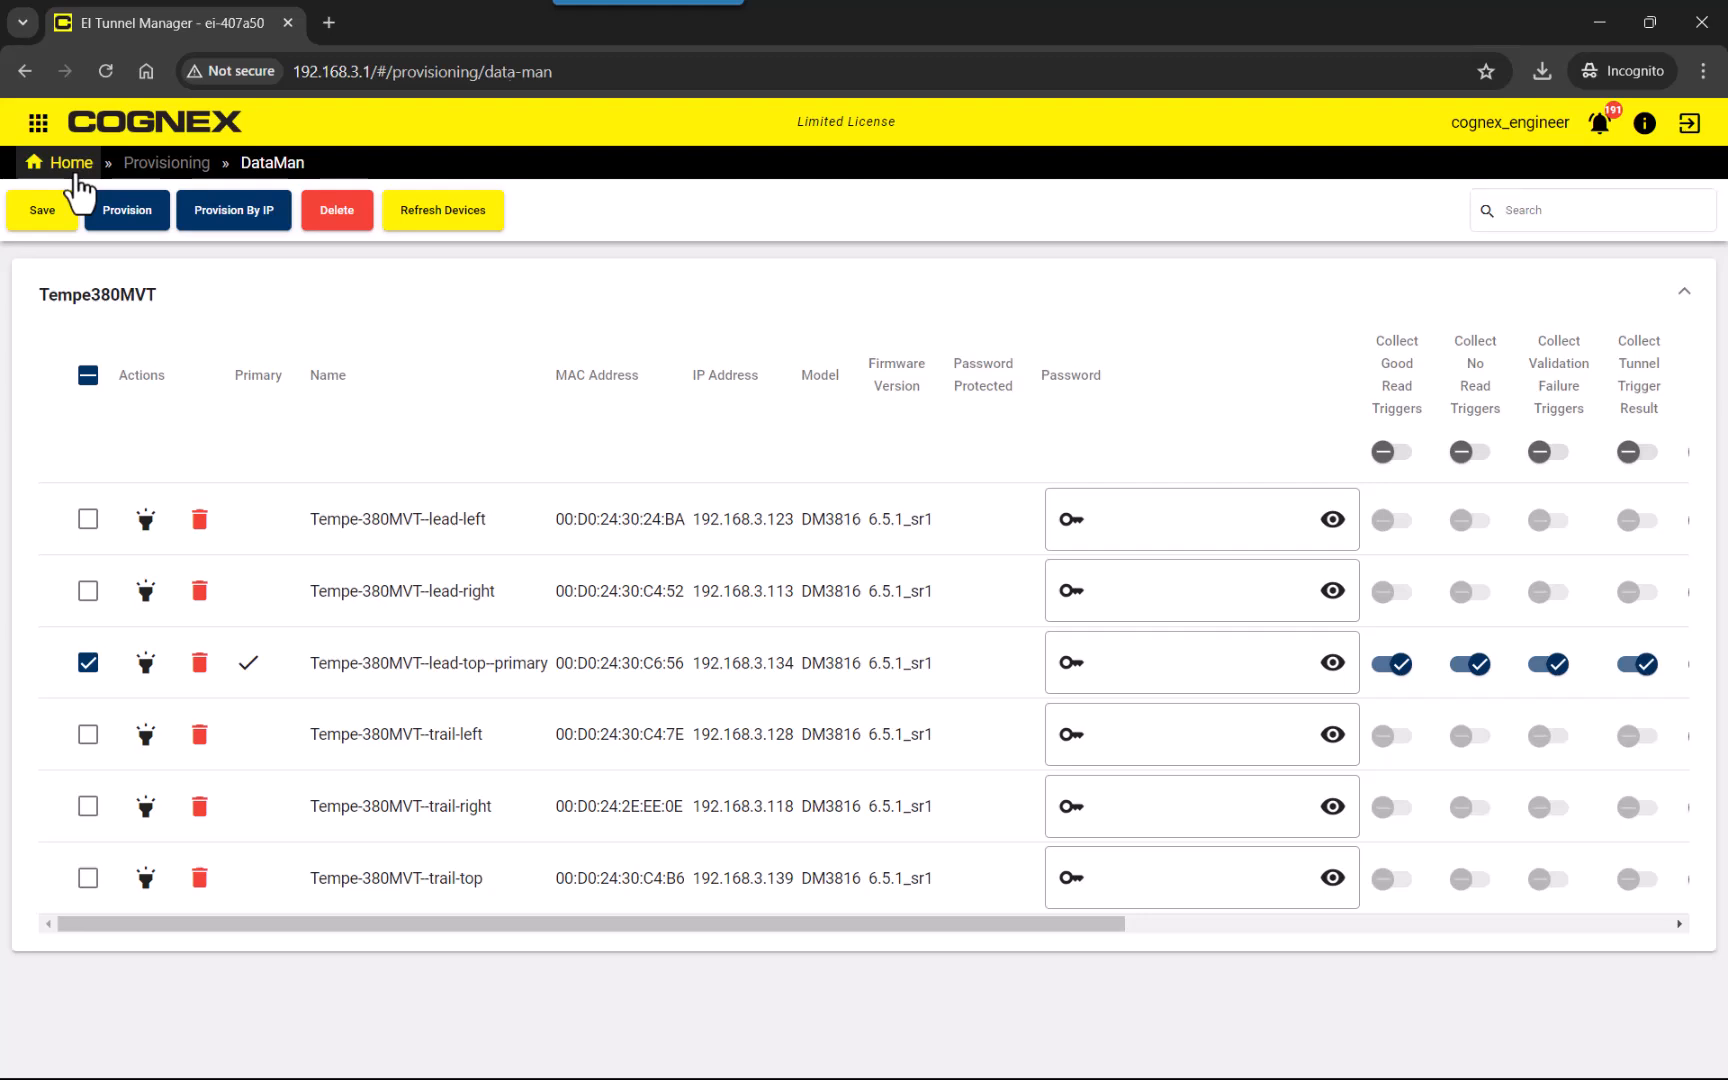
click(76, 176)
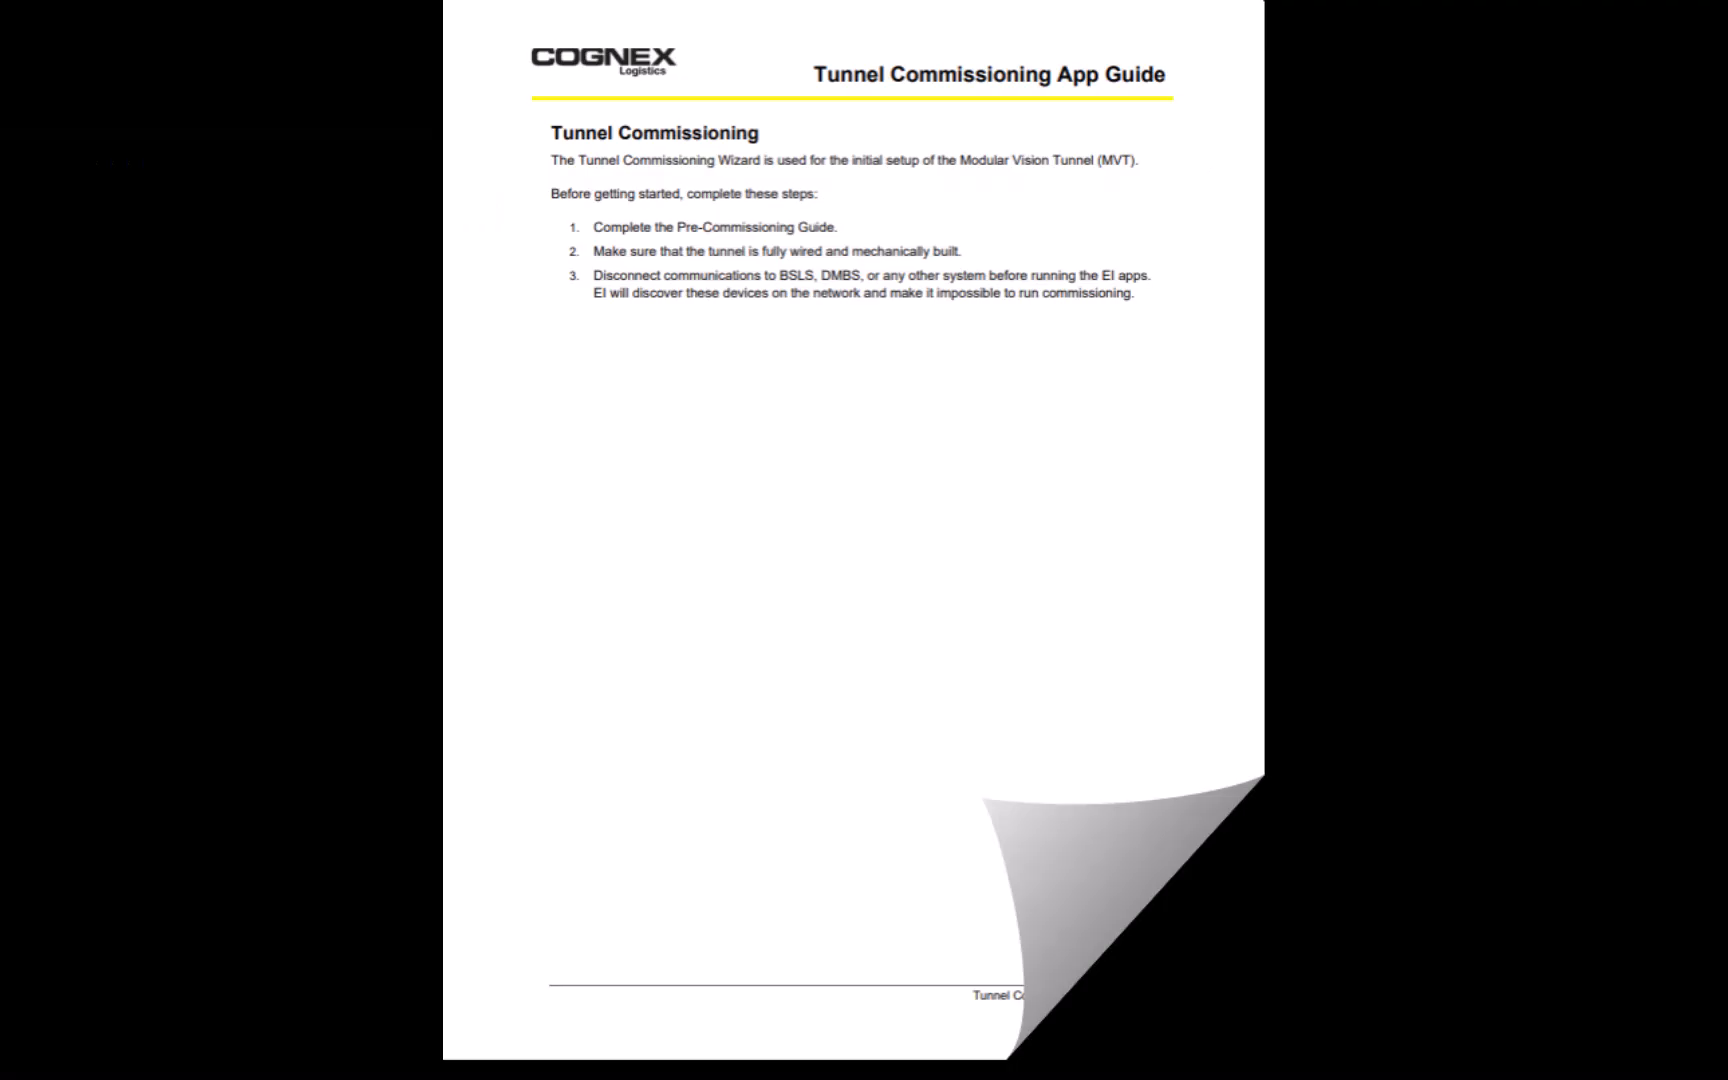